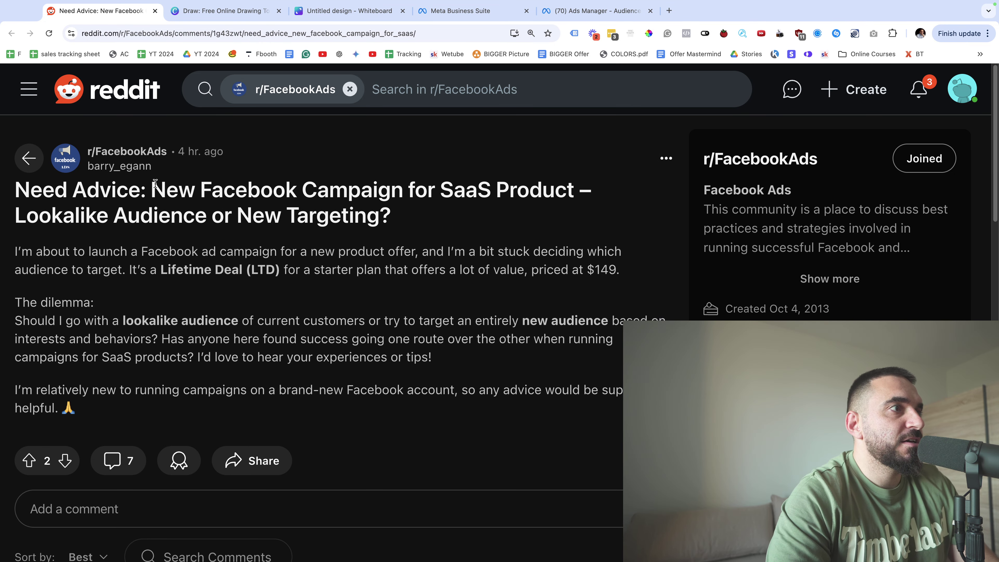
# Read the Reddit post about choosing a lookalike audience or new targeting for a SaaS campaign, along with its first comment
pyautogui.moveTo(148, 193); pyautogui.dragTo(223, 191)
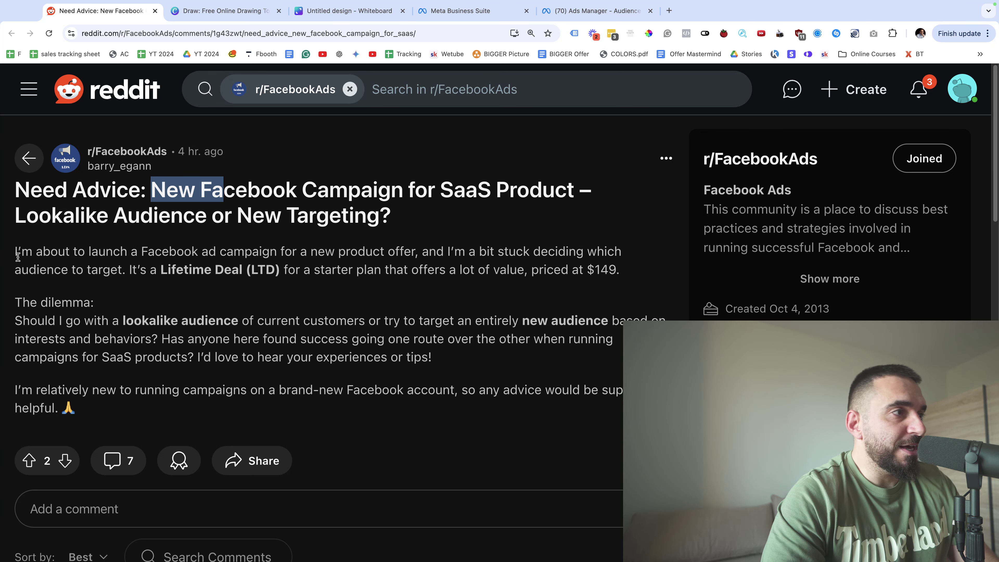
pyautogui.moveTo(22, 251); pyautogui.dragTo(131, 252)
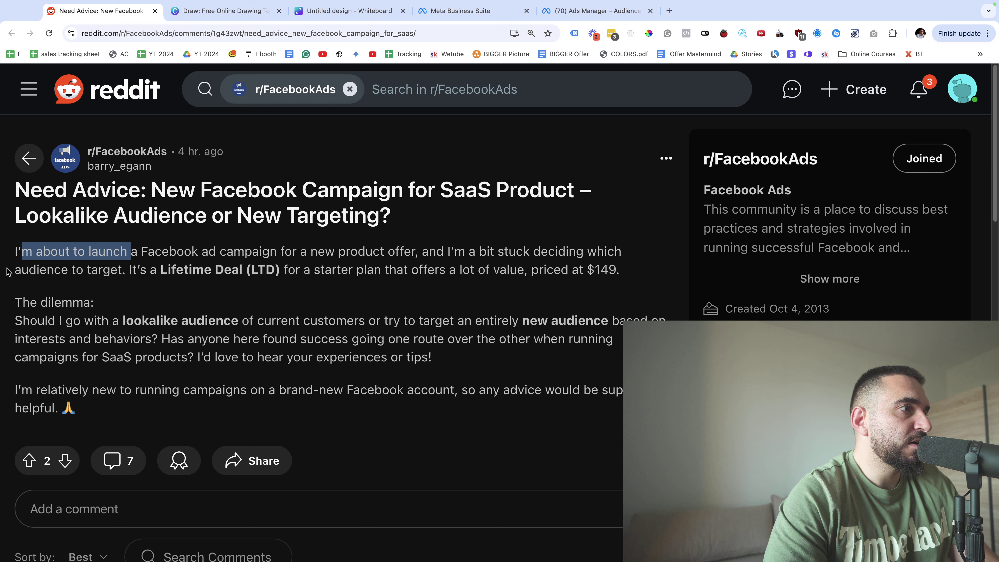
pyautogui.moveTo(172, 267); pyautogui.dragTo(274, 270)
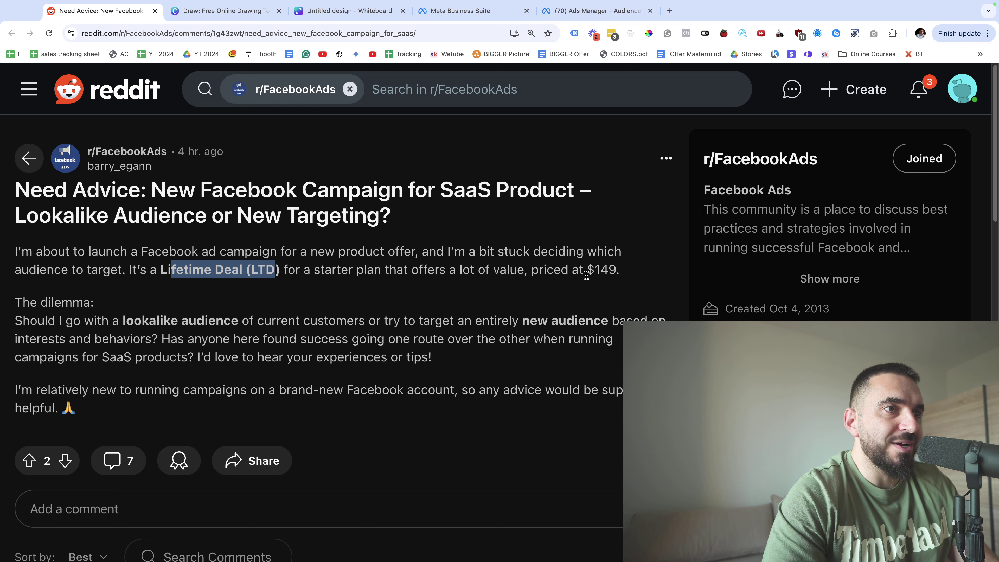
pyautogui.tripleClick(29, 307)
pyautogui.scroll(-3, 211, 308)
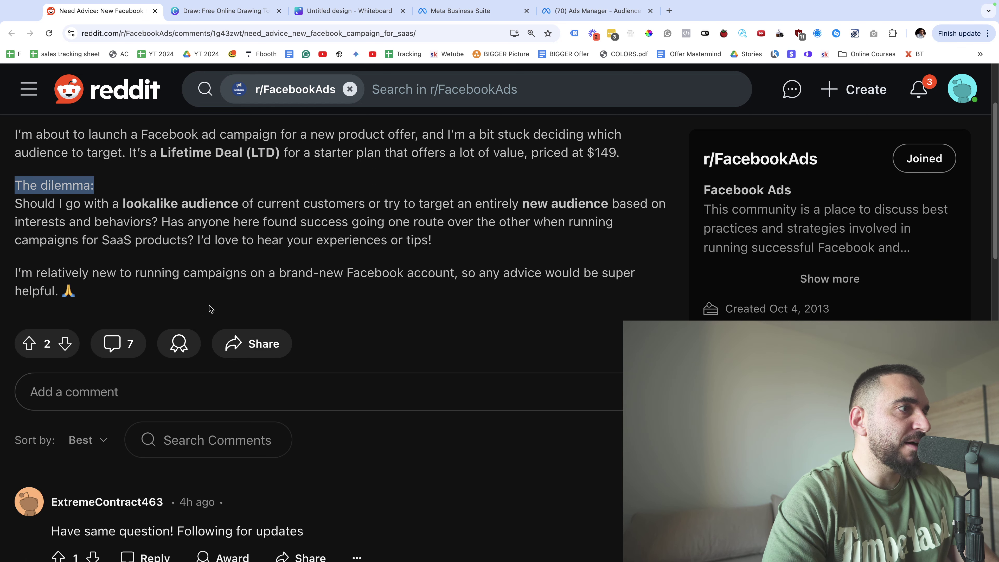
pyautogui.press('super+plus')
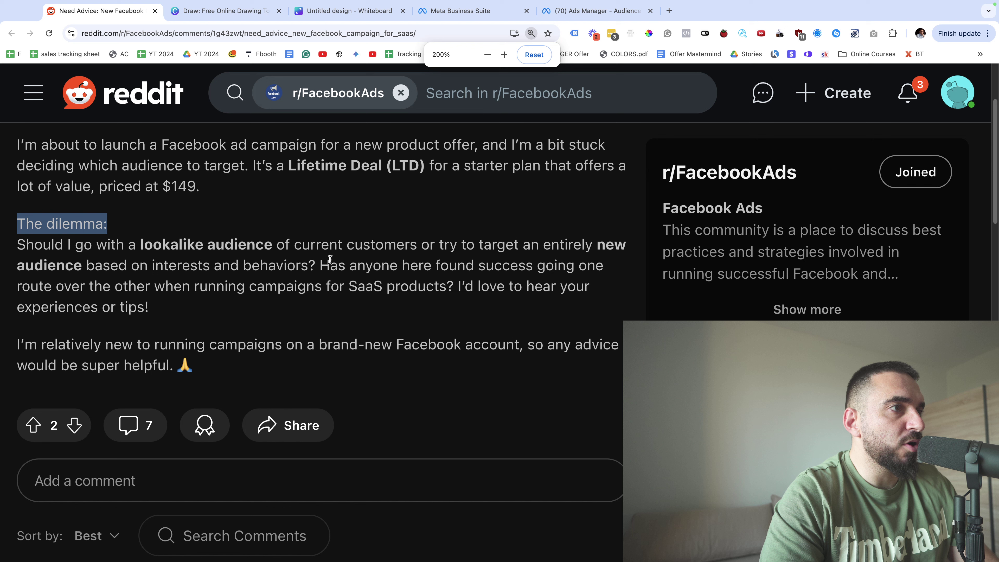
pyautogui.moveTo(347, 244); pyautogui.dragTo(559, 249)
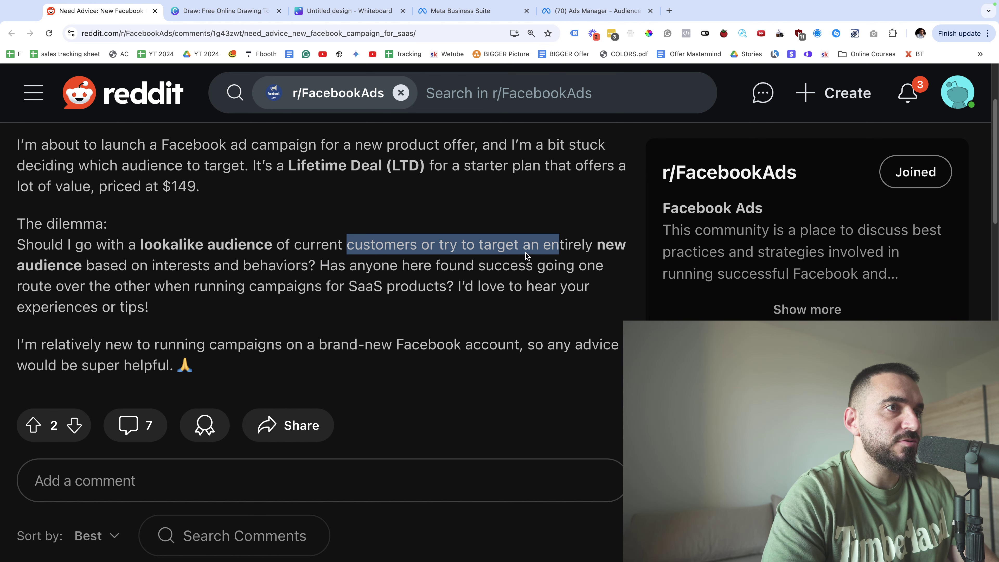
pyautogui.moveTo(91, 270); pyautogui.dragTo(551, 267)
pyautogui.click(244, 279)
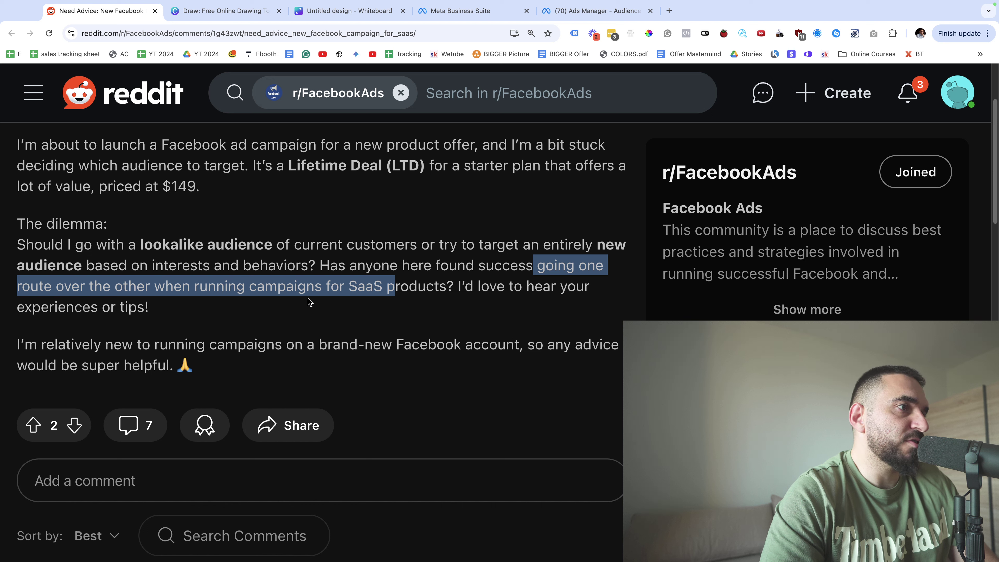
pyautogui.doubleClick(466, 293)
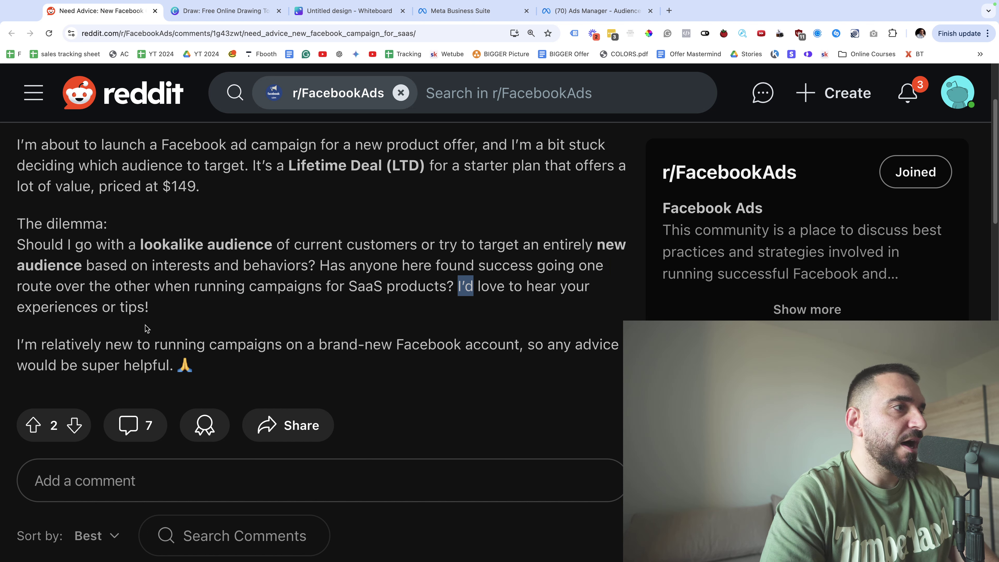
pyautogui.scroll(-1, 55, 349)
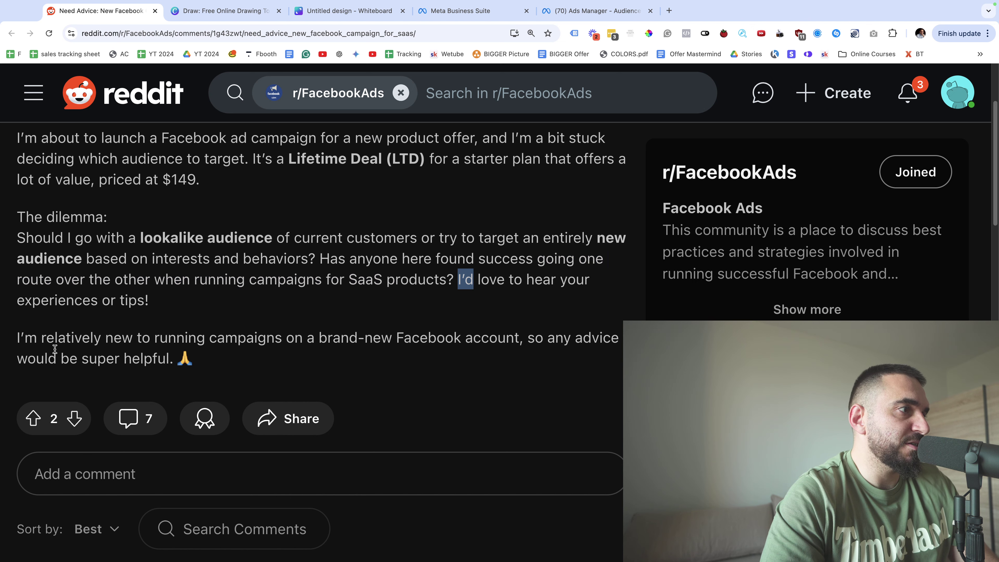
pyautogui.moveTo(39, 336); pyautogui.dragTo(339, 366)
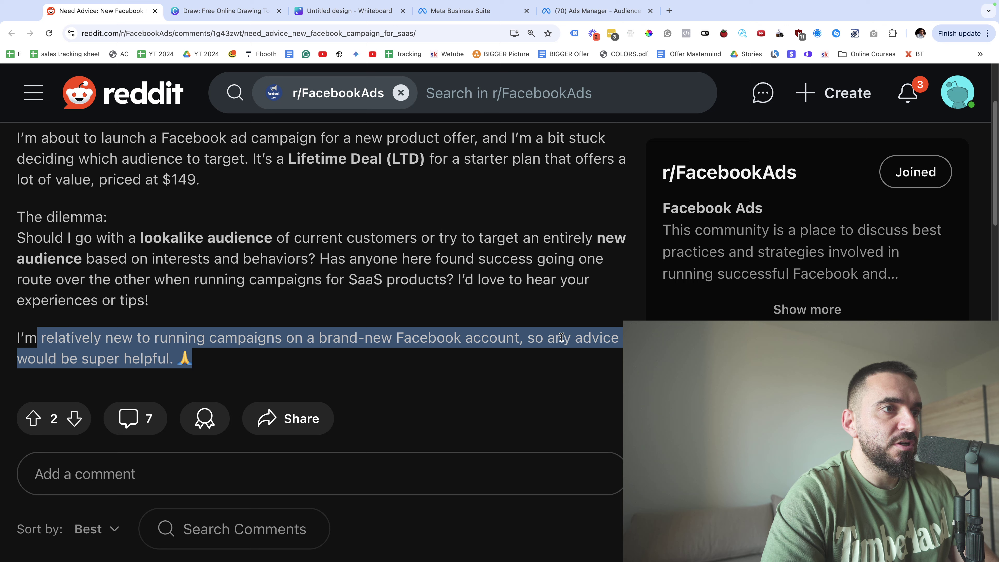
pyautogui.scroll(-5, 290, 330)
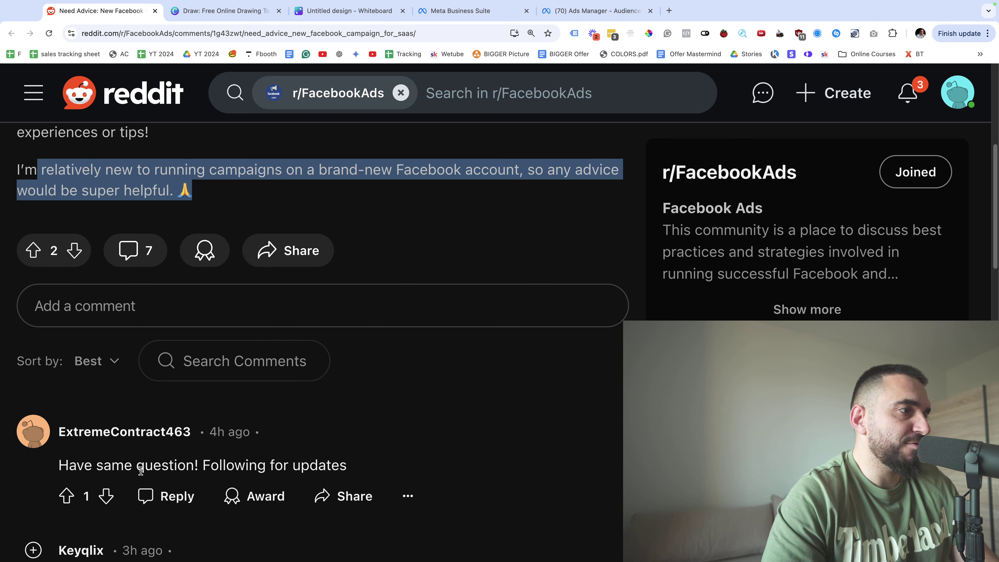
pyautogui.moveTo(103, 465); pyautogui.dragTo(337, 460)
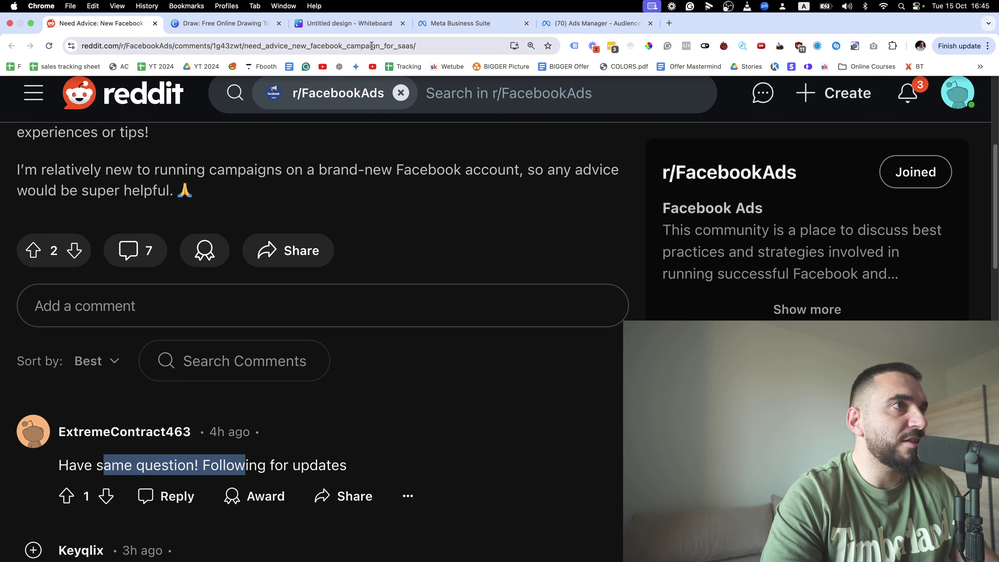
# Switch to the Canva whiteboard and hand-draw the number 100 inside a box with the red marker
pyautogui.click(360, 33)
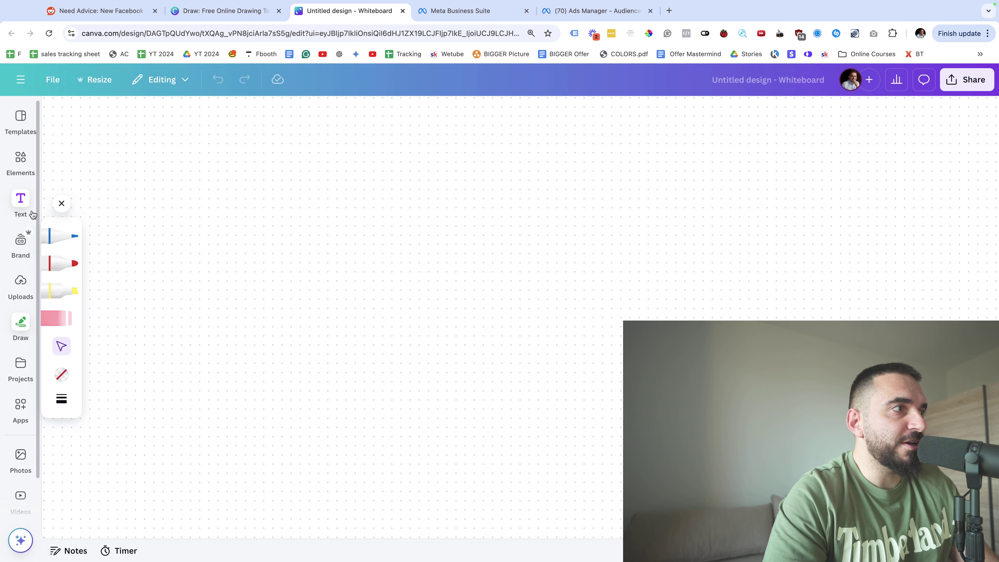
pyautogui.click(24, 203)
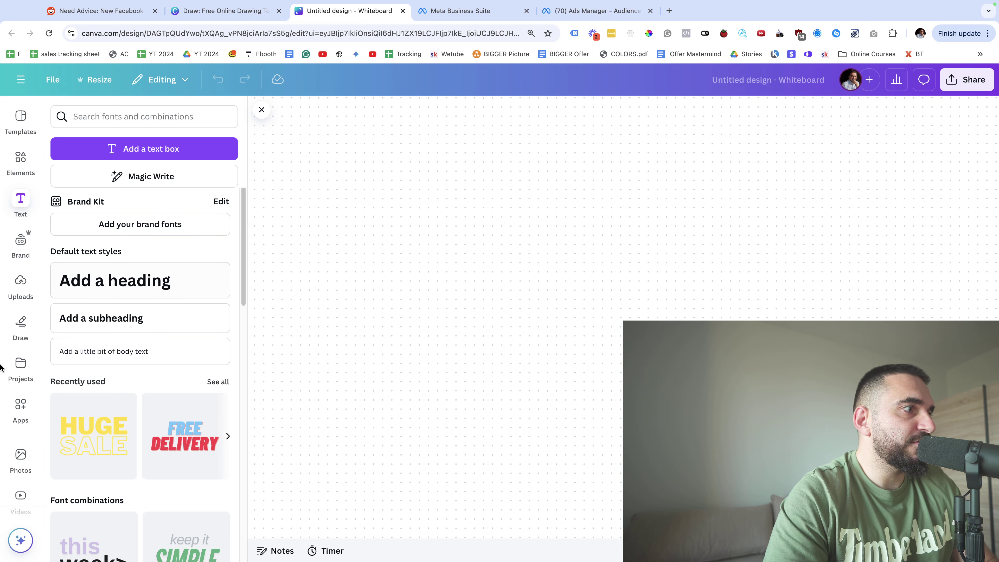
pyautogui.click(21, 325)
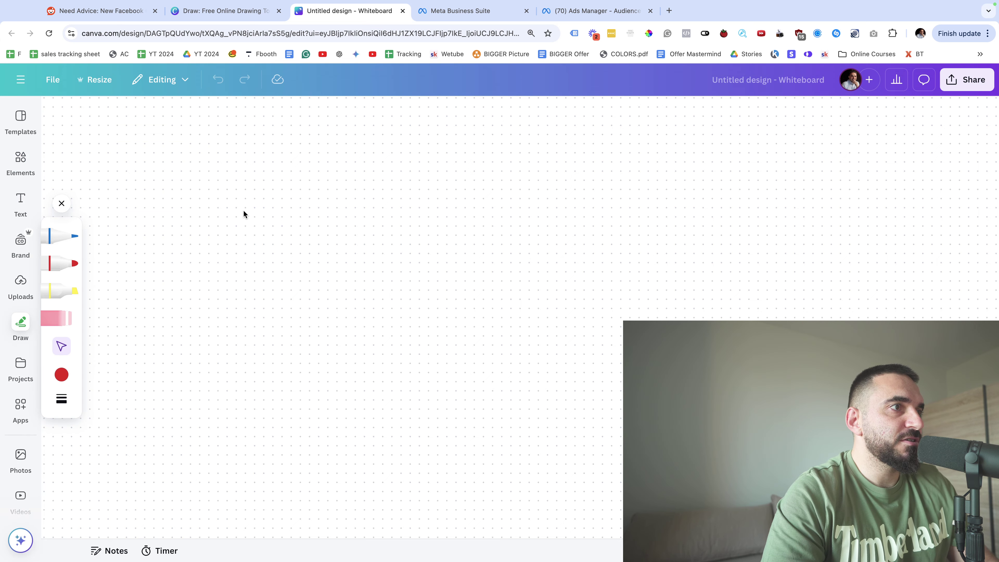
pyautogui.click(63, 263)
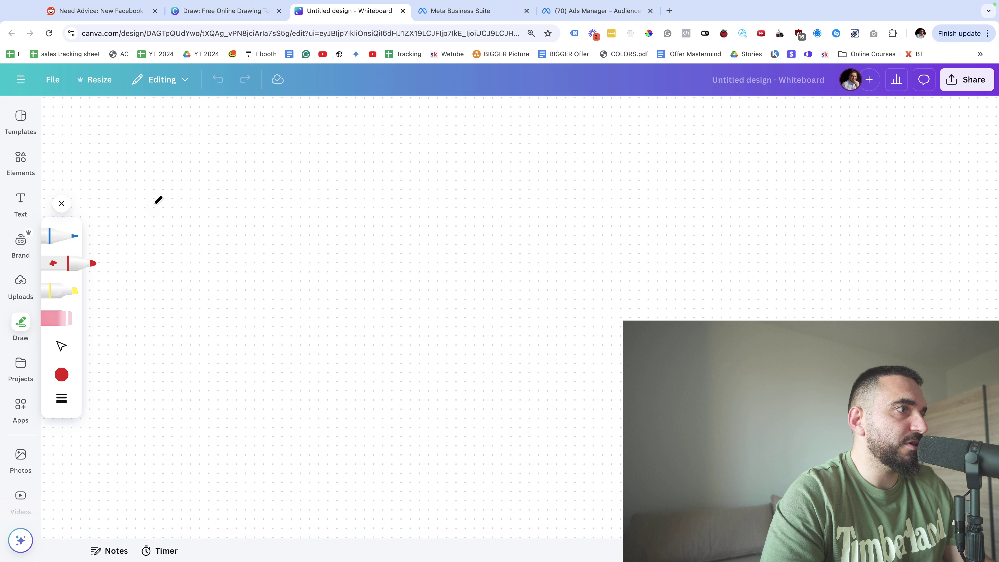
pyautogui.moveTo(152, 206)
pyautogui.mouseDown()
pyautogui.moveTo(205, 224)
pyautogui.moveTo(255, 216)
pyautogui.mouseUp()
pyautogui.moveTo(241, 151)
pyautogui.mouseDown()
pyautogui.moveTo(312, 143)
pyautogui.moveTo(311, 157)
pyautogui.mouseUp()
pyautogui.moveTo(188, 278); pyautogui.dragTo(462, 255)
pyautogui.moveTo(156, 127)
pyautogui.mouseDown()
pyautogui.moveTo(426, 130)
pyautogui.moveTo(450, 266)
pyautogui.moveTo(192, 296)
pyautogui.mouseUp()
# Draw a red arrow from the boxed 100 to a handwritten "LaL %" enclosed in its own box
pyautogui.moveTo(474, 194); pyautogui.dragTo(537, 185)
pyautogui.moveTo(501, 178)
pyautogui.mouseDown()
pyautogui.moveTo(568, 207)
pyautogui.moveTo(558, 217)
pyautogui.mouseUp()
pyautogui.moveTo(609, 174)
pyautogui.mouseDown()
pyautogui.moveTo(619, 230)
pyautogui.moveTo(708, 219)
pyautogui.moveTo(714, 242)
pyautogui.mouseUp()
pyautogui.moveTo(725, 177)
pyautogui.mouseDown()
pyautogui.moveTo(723, 245)
pyautogui.moveTo(802, 218)
pyautogui.mouseUp()
pyautogui.moveTo(817, 185); pyautogui.dragTo(807, 238)
pyautogui.click(773, 172)
pyautogui.click(830, 225)
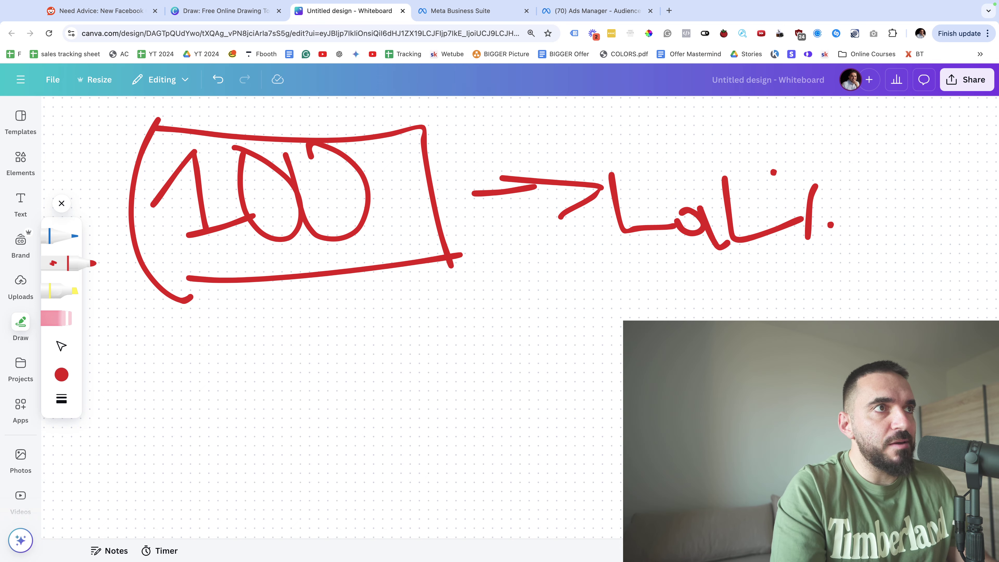
pyautogui.moveTo(597, 249); pyautogui.dragTo(923, 243)
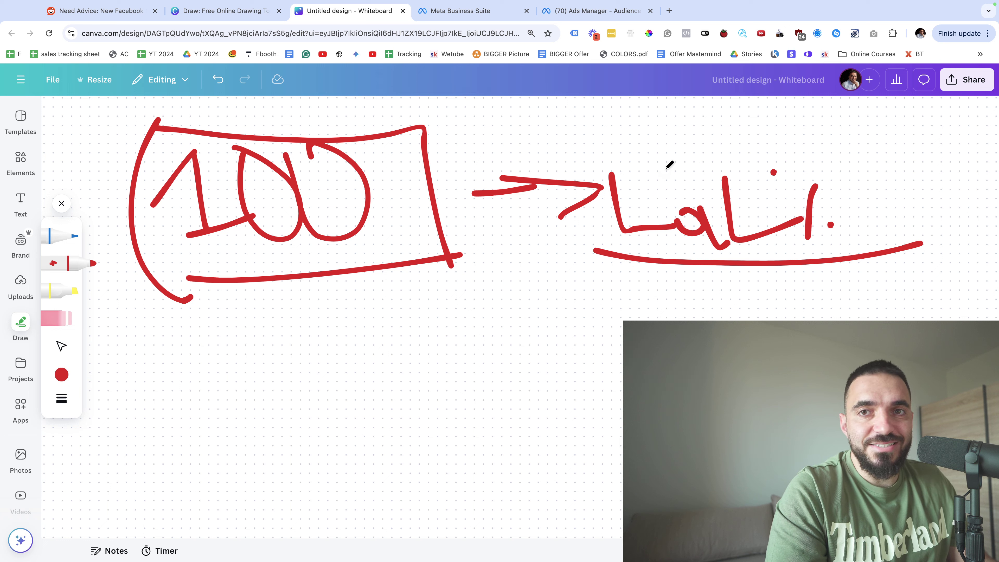
pyautogui.moveTo(605, 144)
pyautogui.mouseDown()
pyautogui.moveTo(942, 128)
pyautogui.moveTo(966, 248)
pyautogui.moveTo(599, 136)
pyautogui.moveTo(611, 281)
pyautogui.mouseUp()
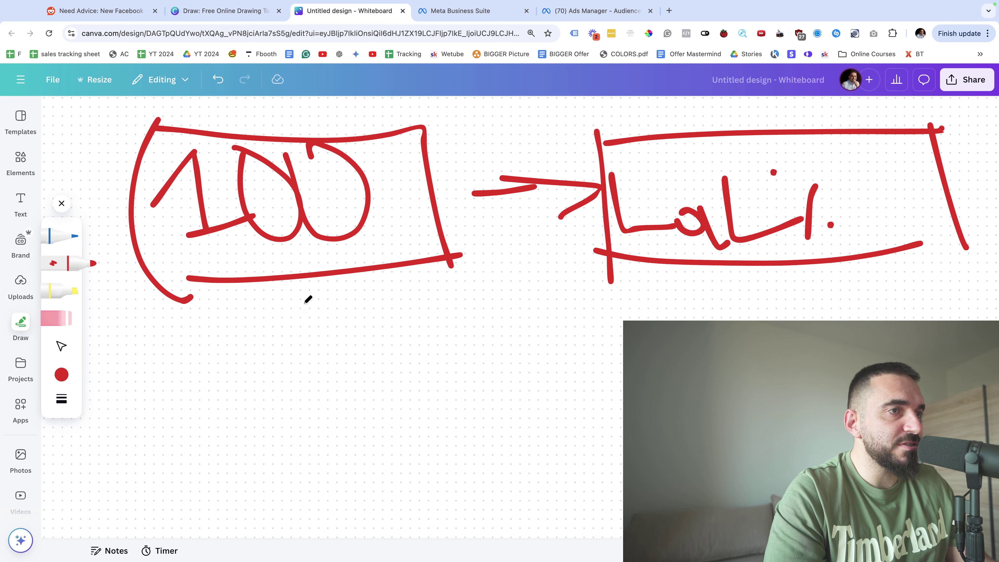
# Add a square shape below the hand-drawn arrow and stretch it sideways into a wide rectangle
pyautogui.hscroll(2, 308, 300)
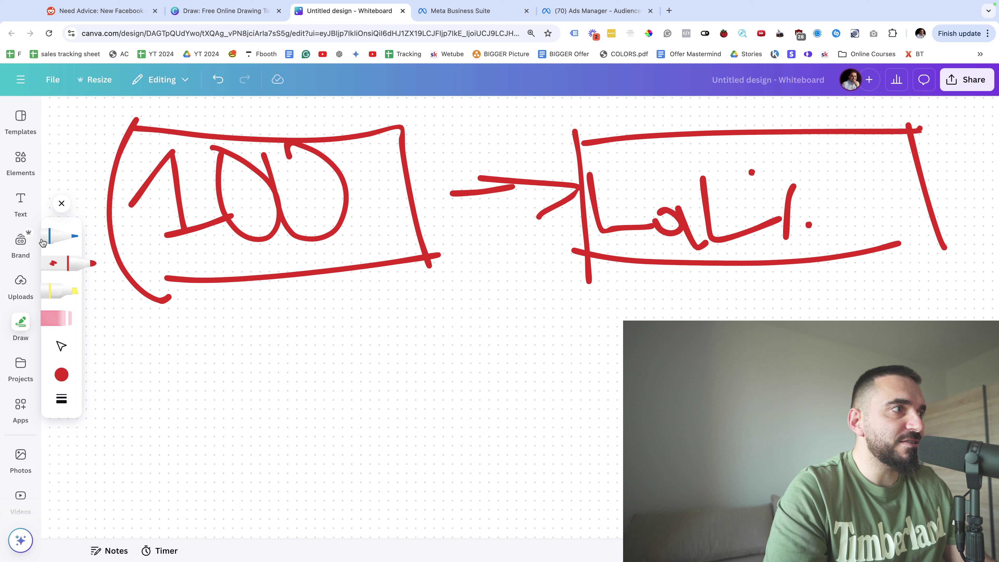
pyautogui.click(21, 162)
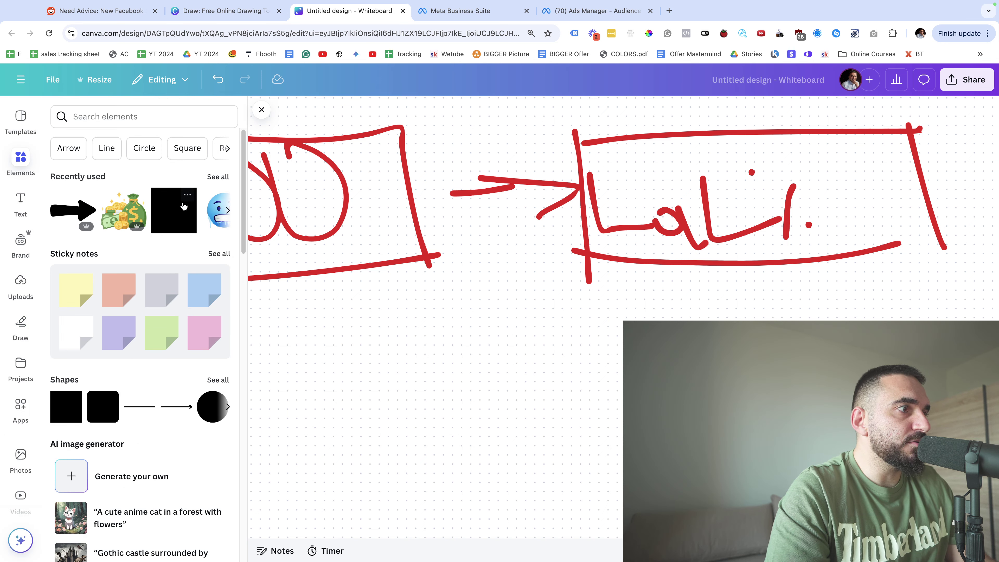
pyautogui.click(71, 403)
pyautogui.moveTo(505, 275); pyautogui.dragTo(474, 362)
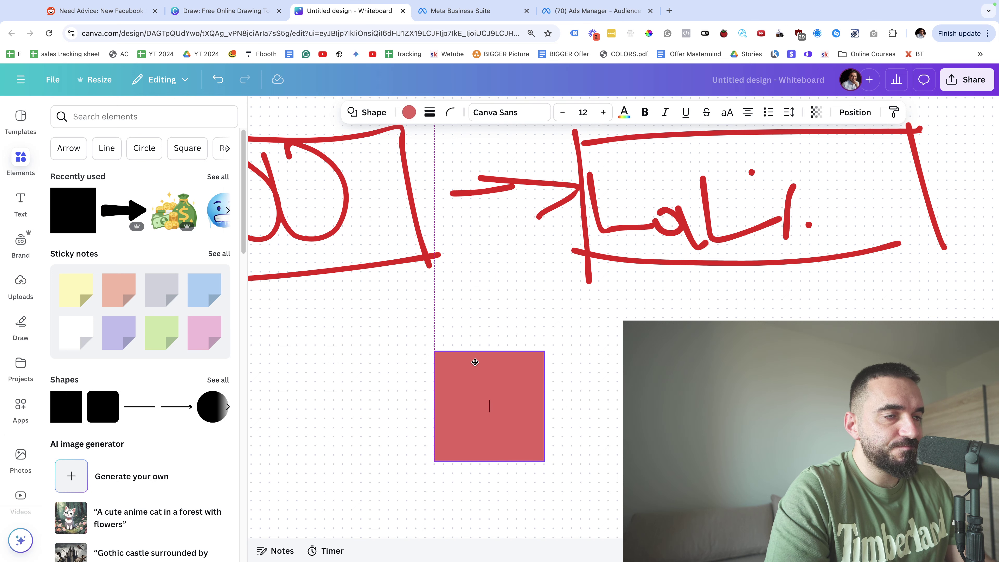
pyautogui.press('Escape')
pyautogui.moveTo(548, 406); pyautogui.dragTo(629, 405)
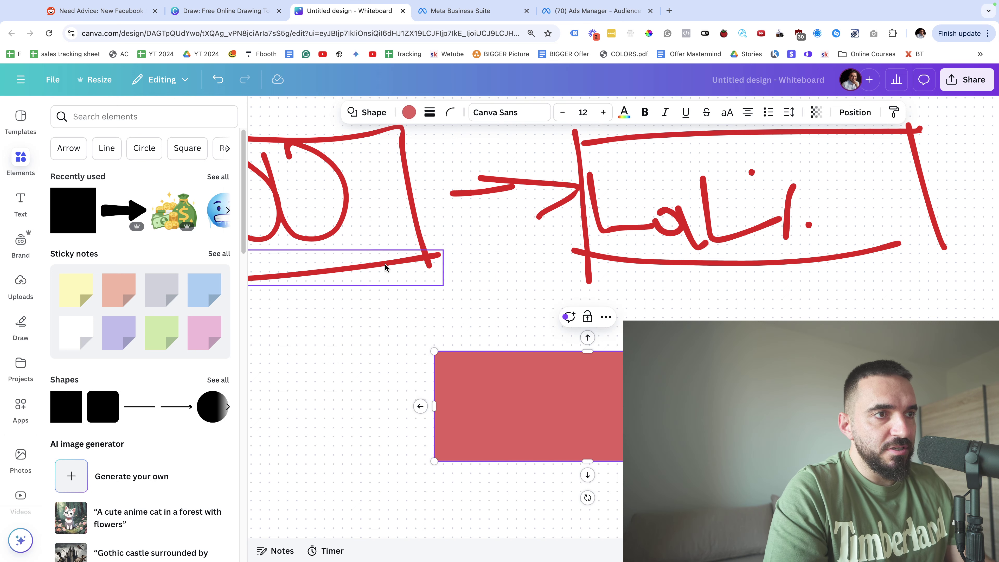
# Label the rectangle "LOOCKALIKE PURCHASE 1%"
pyautogui.press('Return')
pyautogui.write('LOO')
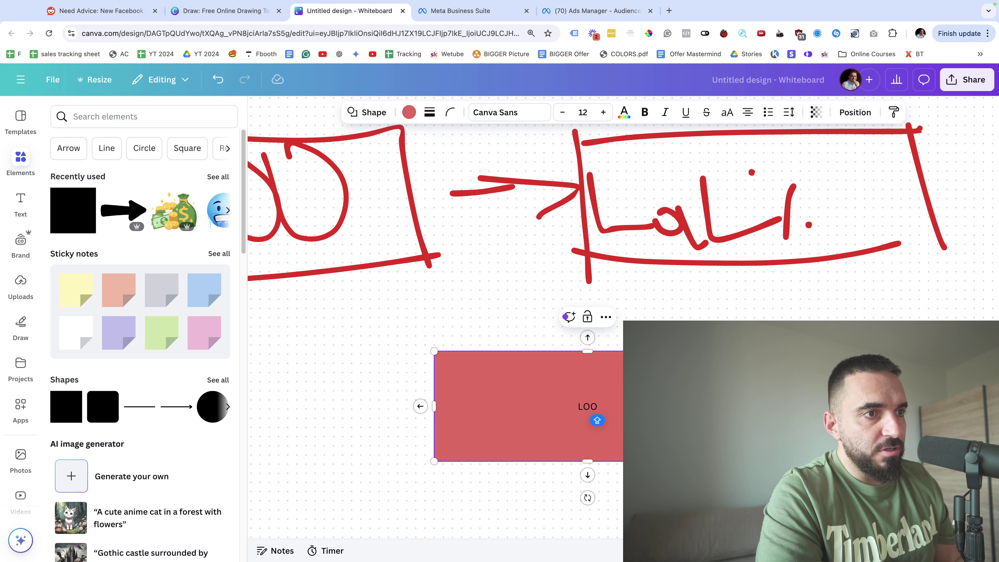
pyautogui.write('CKALI')
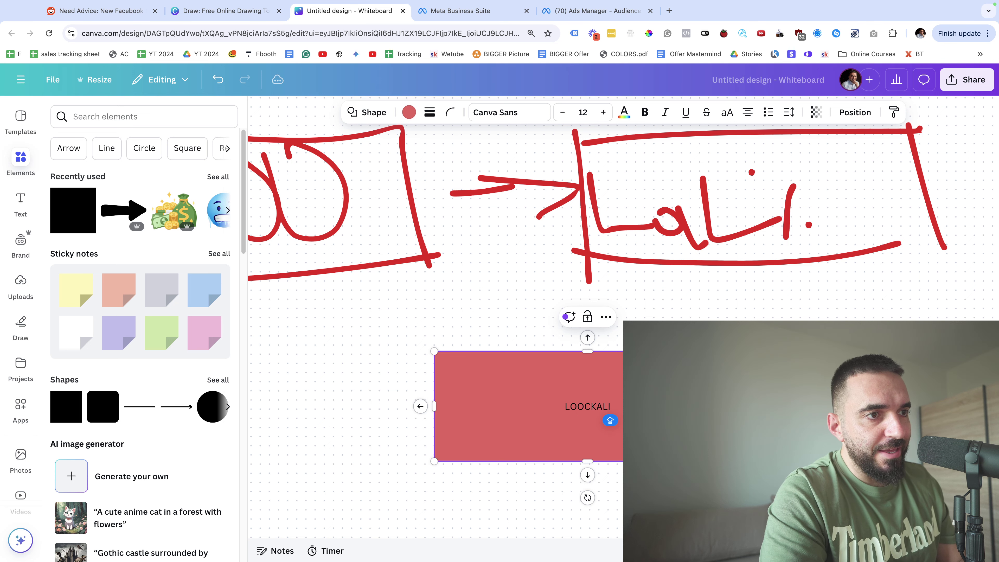
pyautogui.write('KE')
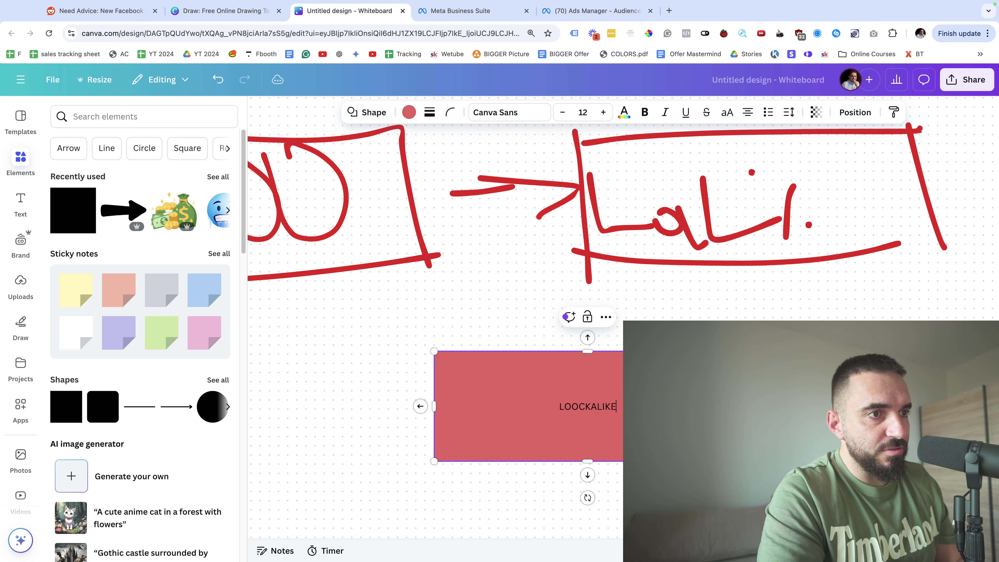
pyautogui.press('BackSpace')
pyautogui.write('PURCHA')
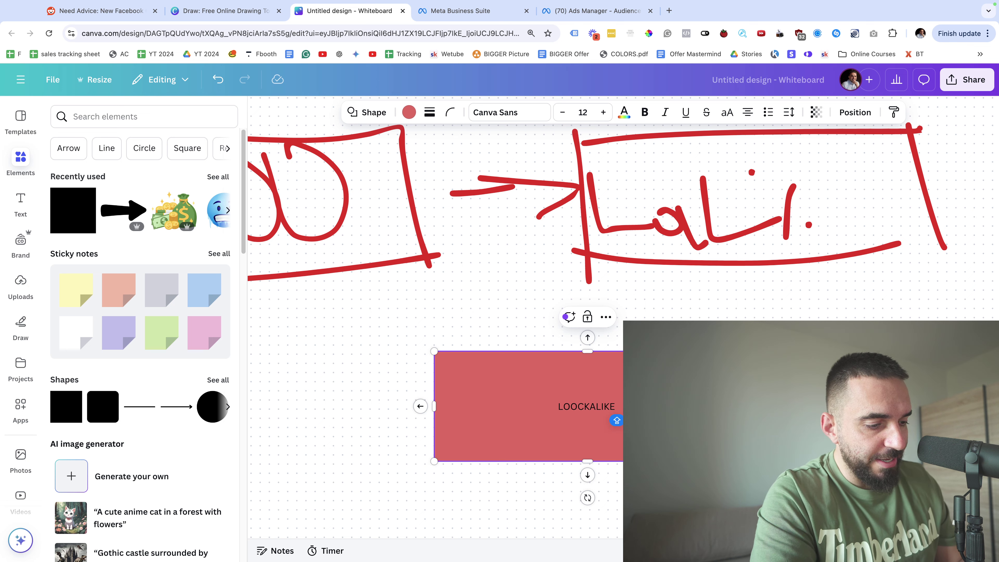
pyautogui.write('SE')
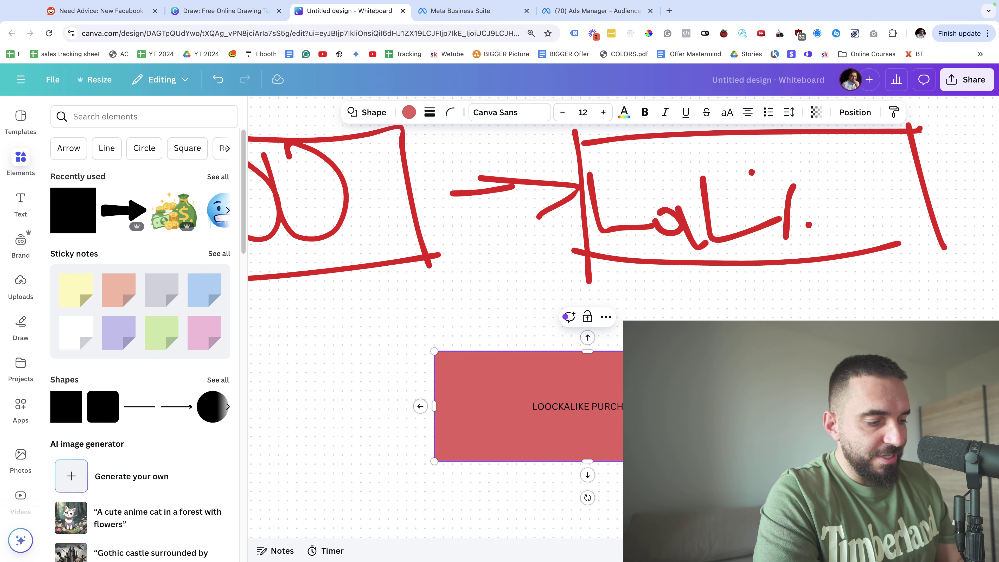
pyautogui.write('1%')
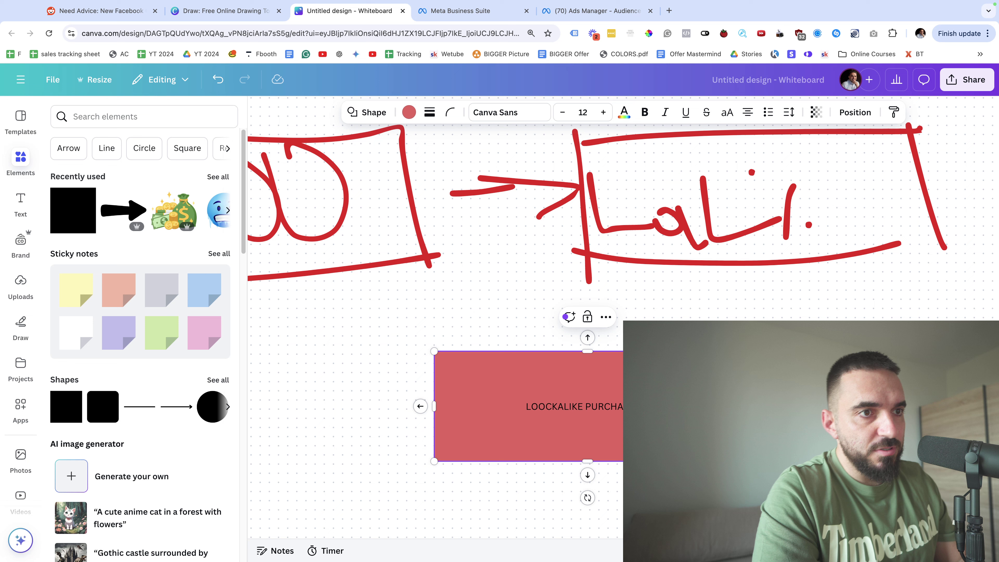
pyautogui.click(722, 287)
# Move the rectangle beneath the boxed 100 and enlarge its label text to size 19
pyautogui.doubleClick(559, 414)
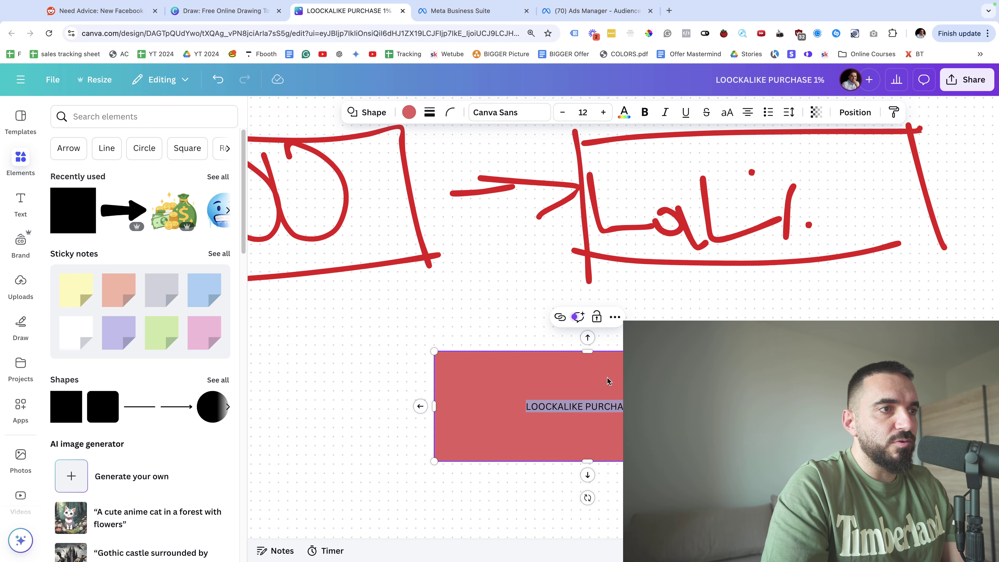
pyautogui.moveTo(478, 369); pyautogui.dragTo(248, 355)
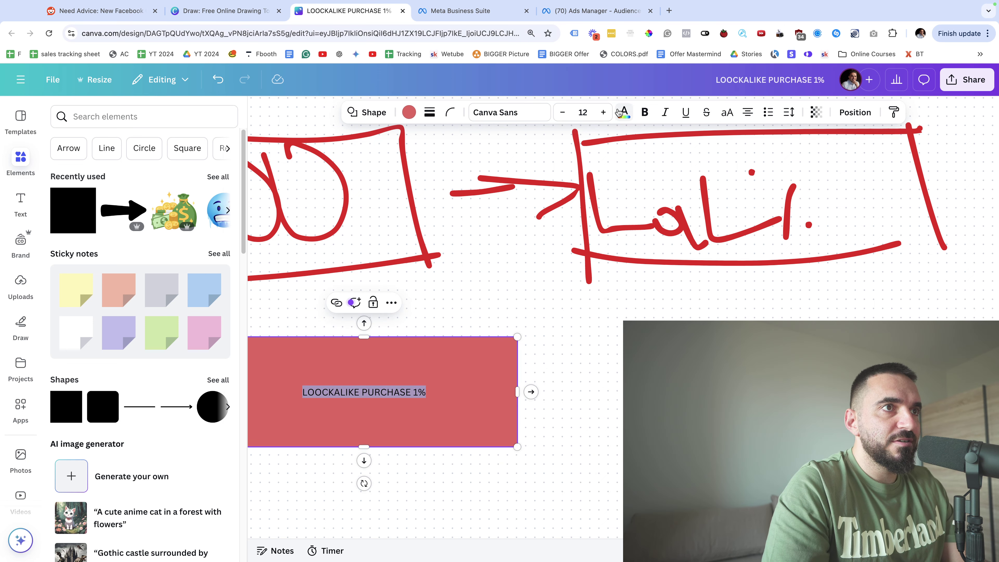
pyautogui.click(603, 112)
pyautogui.click(602, 112)
pyautogui.click(602, 113)
pyautogui.click(602, 112)
pyautogui.click(602, 112)
pyautogui.click(602, 112)
pyautogui.click(602, 112)
pyautogui.click(566, 303)
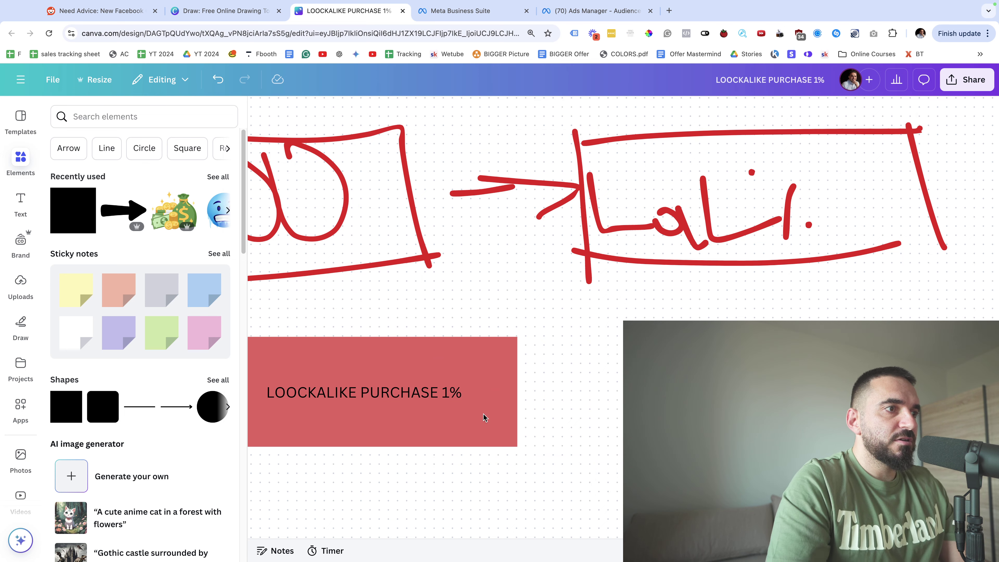
# Reposition the labelled rectangle in the empty canvas area below the drawings, closing the elements library
pyautogui.moveTo(355, 365); pyautogui.dragTo(421, 373)
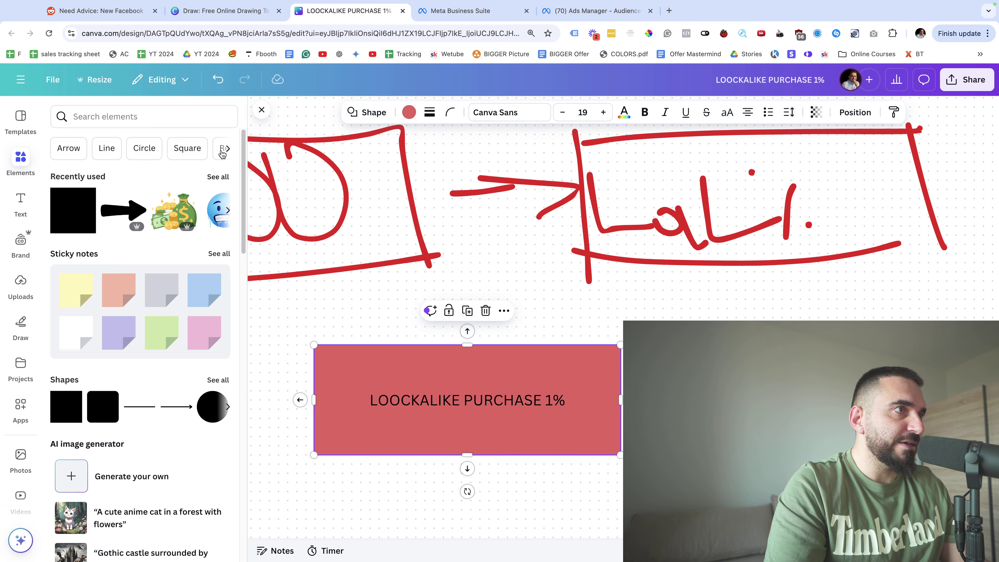
pyautogui.click(262, 110)
pyautogui.scroll(-5, 385, 339)
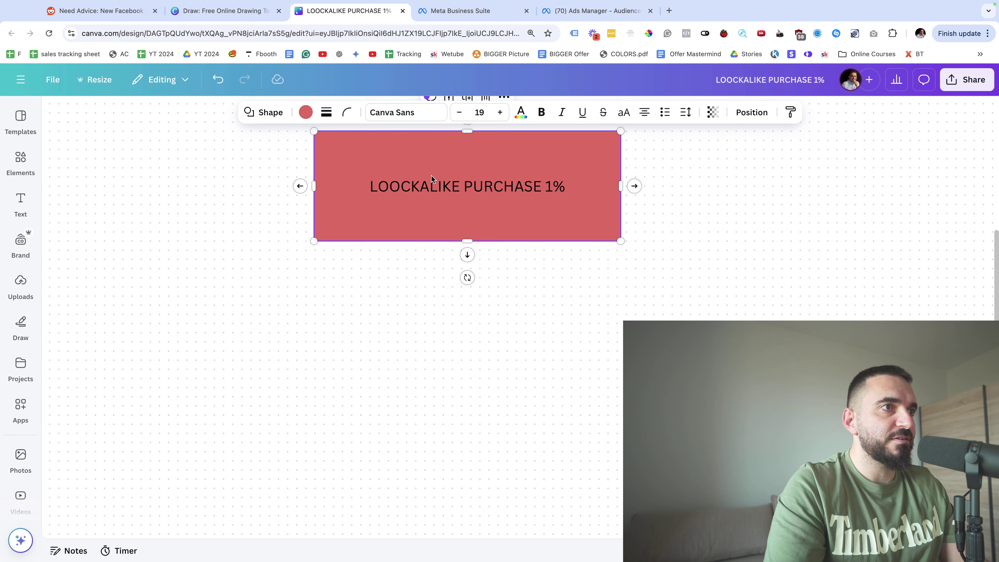
pyautogui.moveTo(431, 179); pyautogui.dragTo(236, 218)
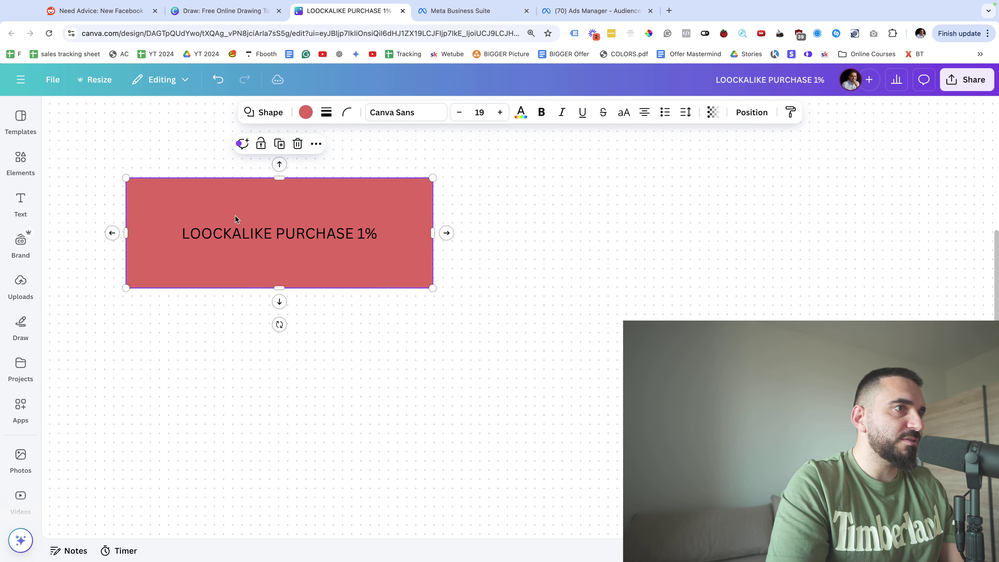
# Place a copy of the lookalike rectangle directly beneath the original and relabel it "LOOCKALIKE PURCHASE 2%"
pyautogui.press('super+v')
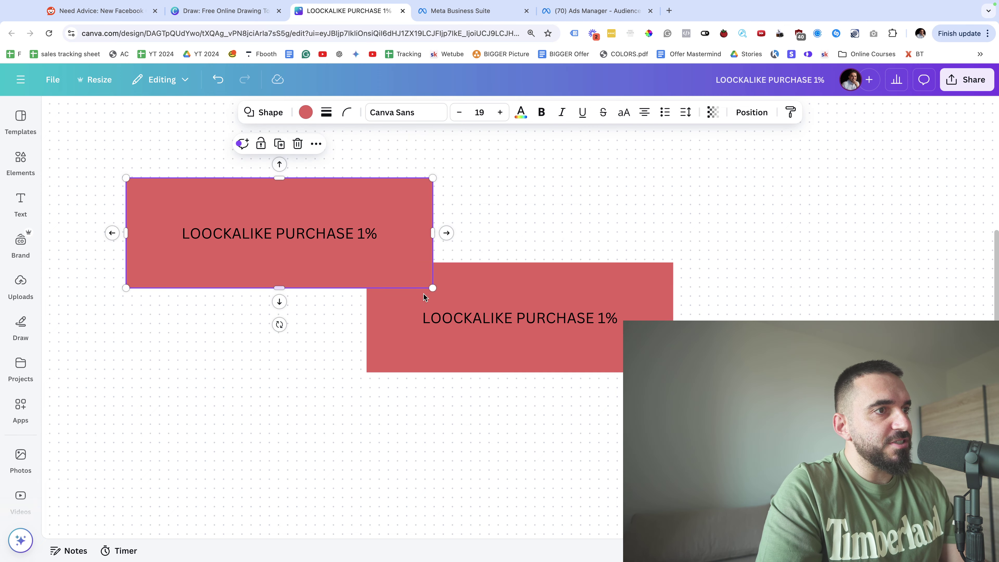
pyautogui.moveTo(475, 324); pyautogui.dragTo(247, 358)
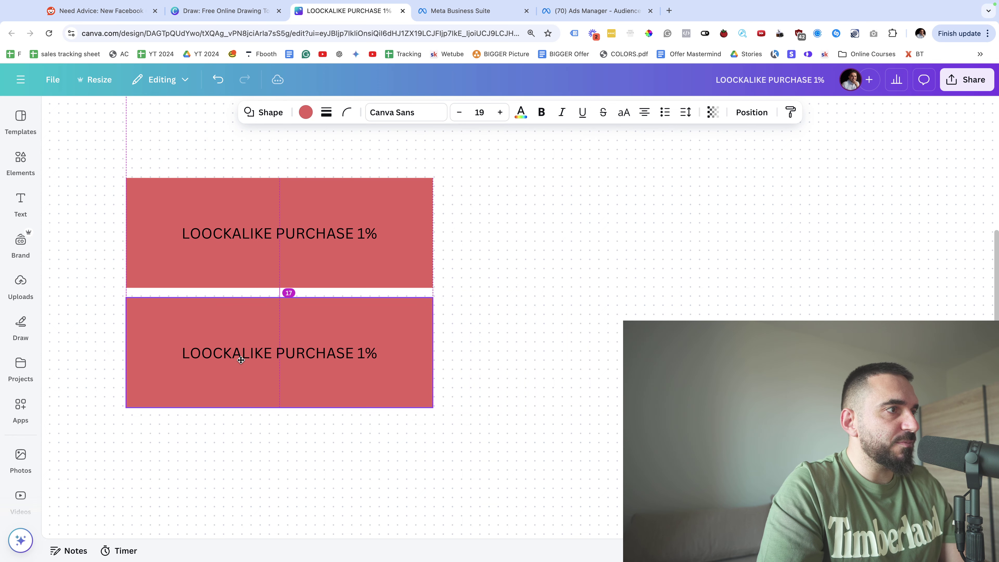
pyautogui.click(368, 356)
pyautogui.press('BackSpace')
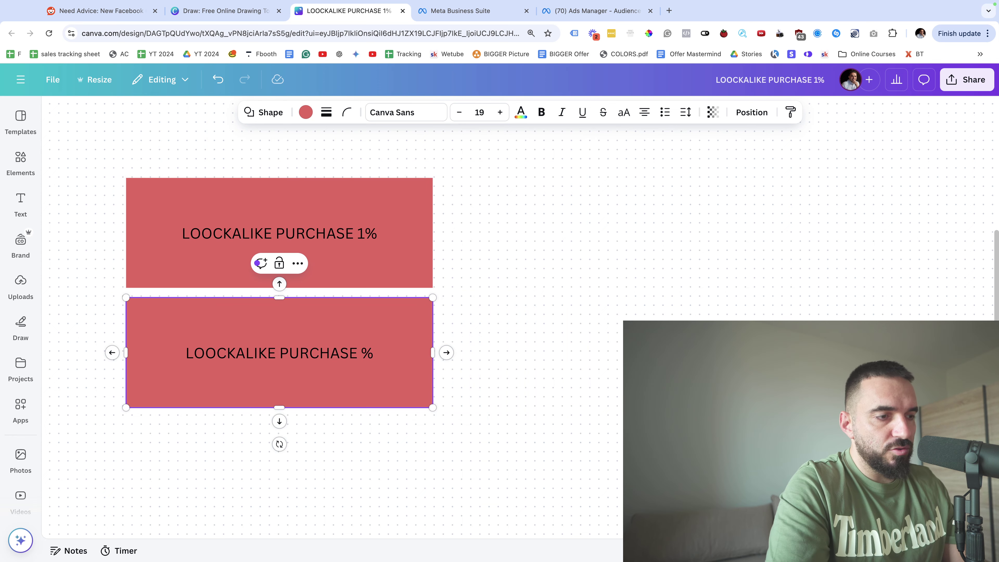
pyautogui.write('2')
pyautogui.click(495, 374)
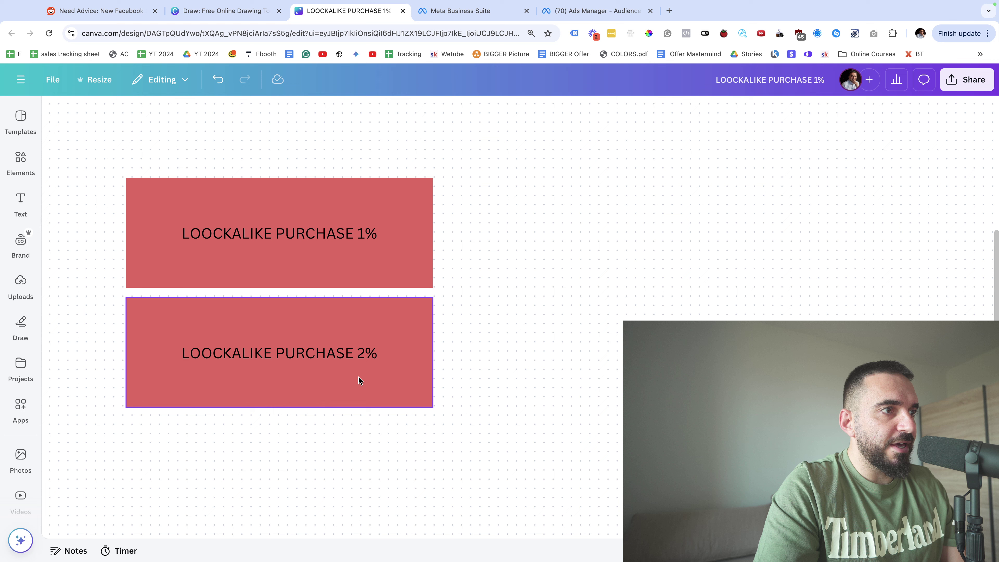
# Add a third copy of the rectangle beneath the 2% one and relabel it "LOOCKALIKE PURCHASE 3%"
pyautogui.click(347, 383)
pyautogui.press('super+v')
pyautogui.moveTo(466, 335); pyautogui.dragTo(234, 494)
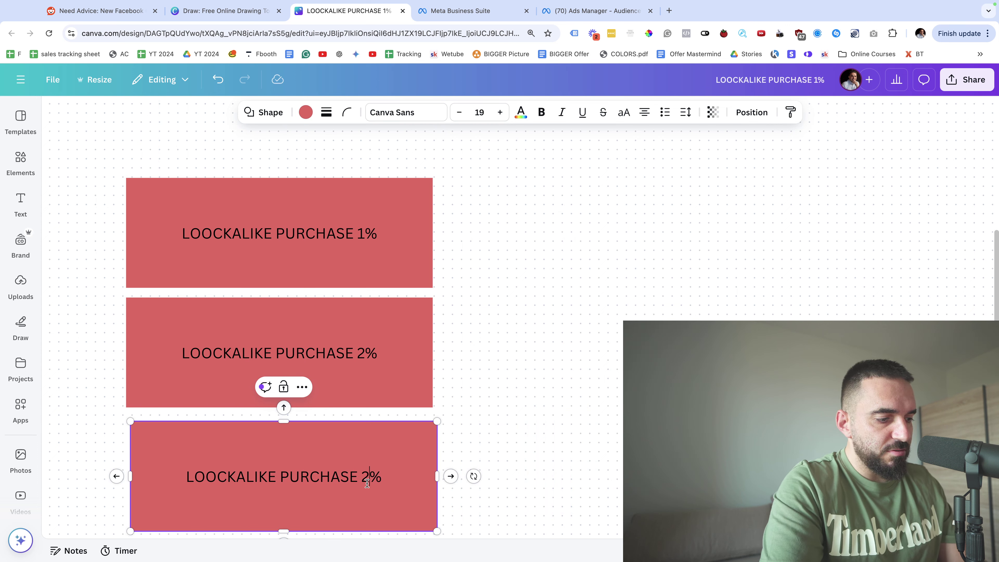
pyautogui.press('BackSpace')
pyautogui.write('3')
pyautogui.click(647, 295)
# Add an arrow-connected box to the right of the 1% lookalike rectangle and label it "$50 per day ($20)"
pyautogui.click(424, 234)
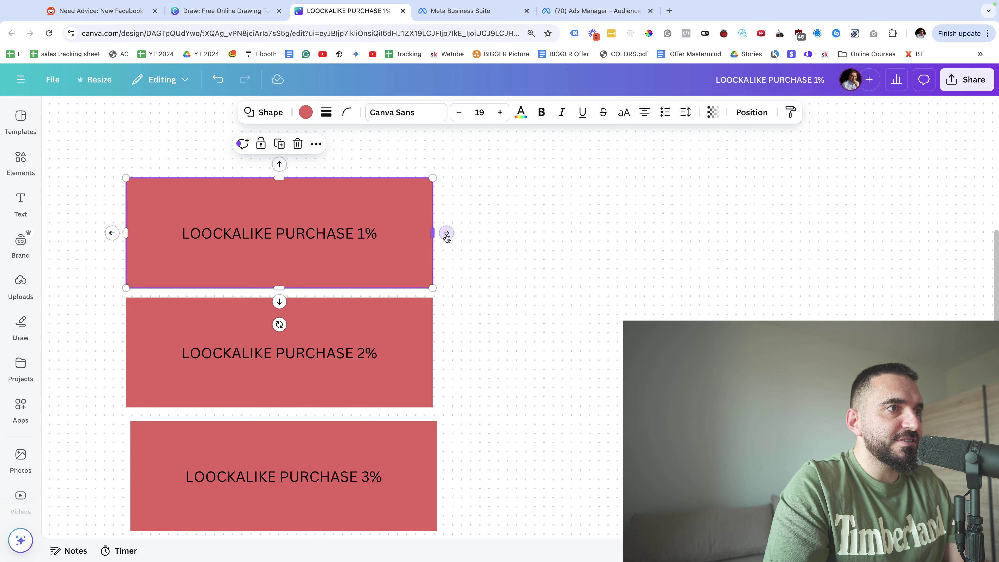
pyautogui.click(446, 234)
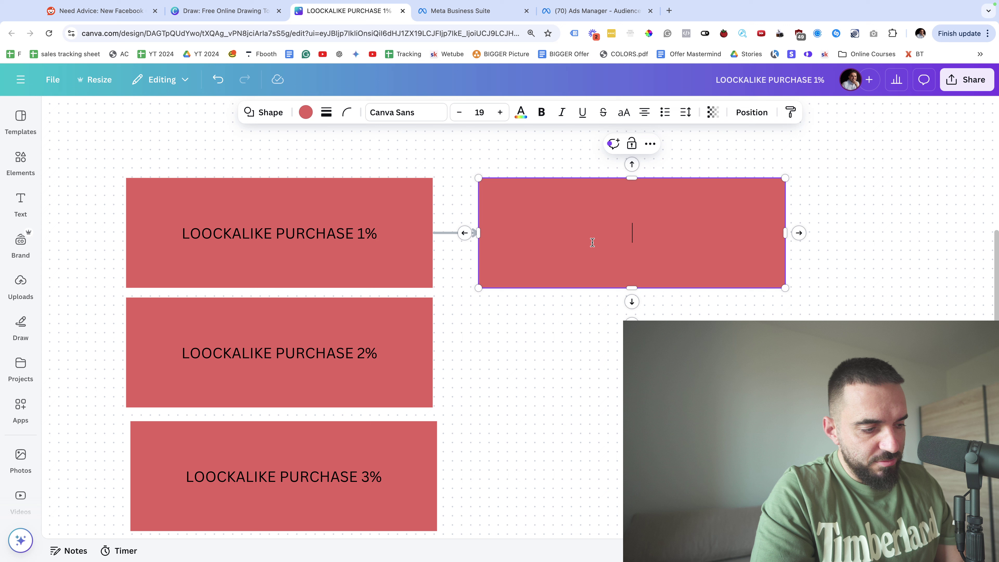
pyautogui.write('$55')
pyautogui.press('BackSpace')
pyautogui.write('0 ')
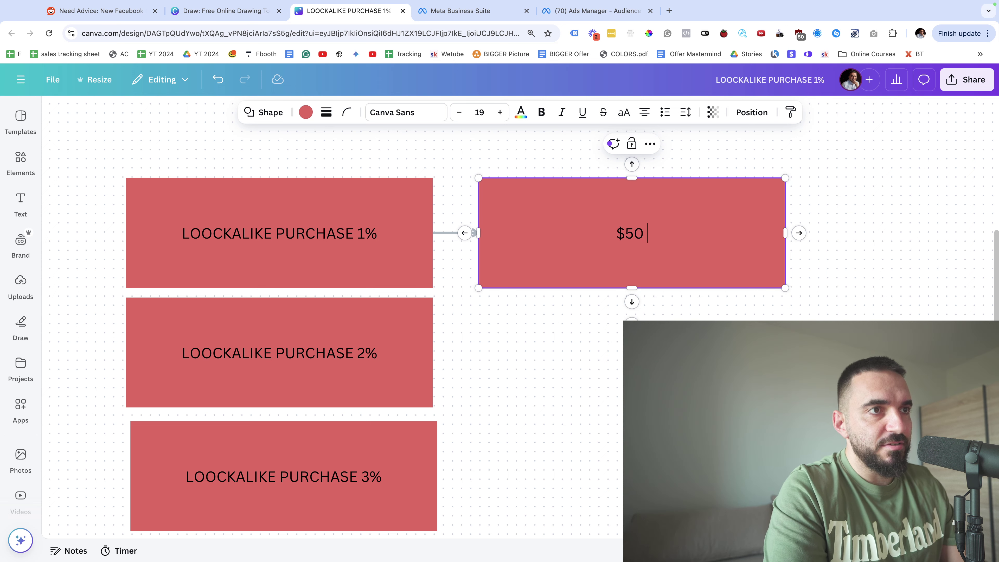
pyautogui.write('per day')
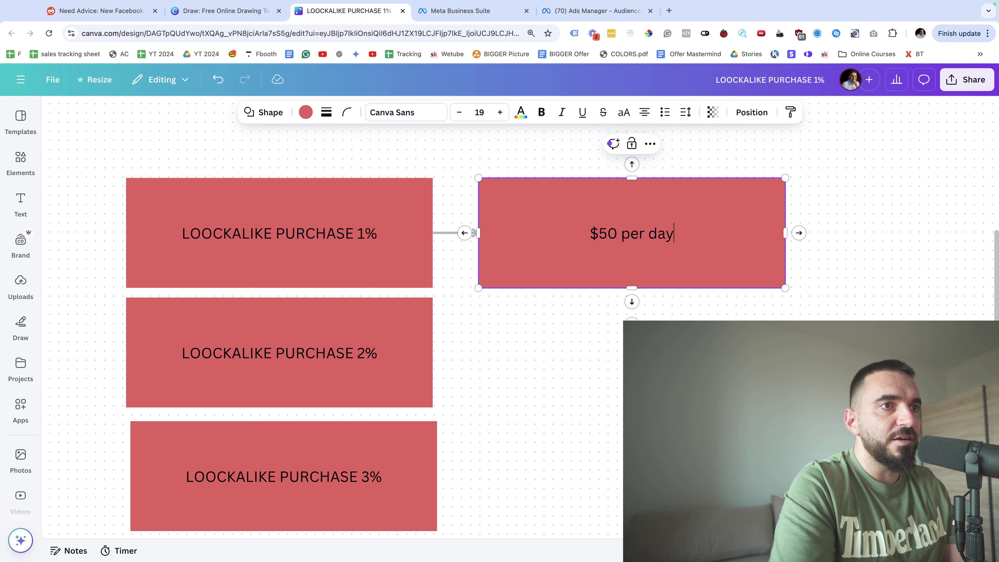
pyautogui.write(' ()')
pyautogui.press('Left')
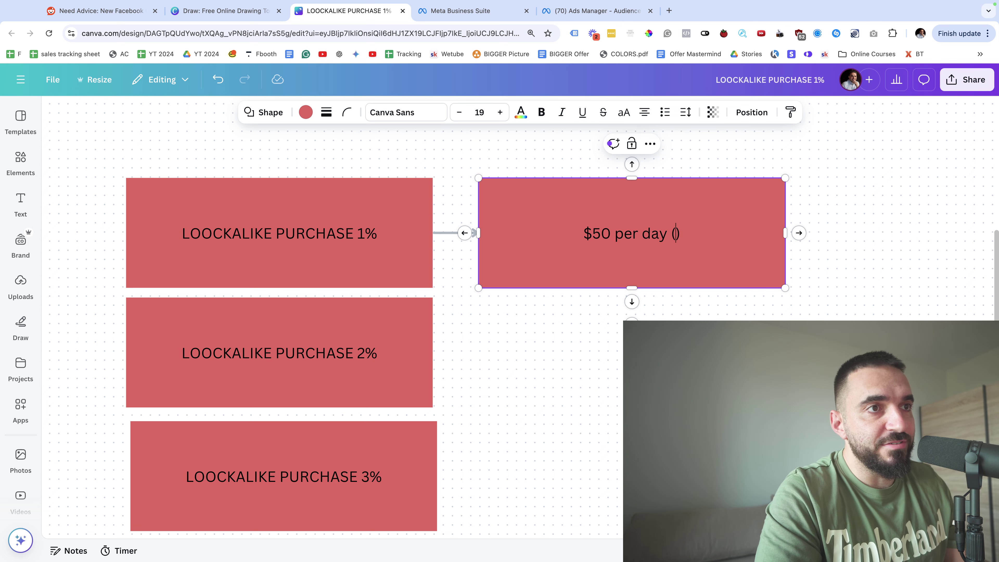
pyautogui.write('$20')
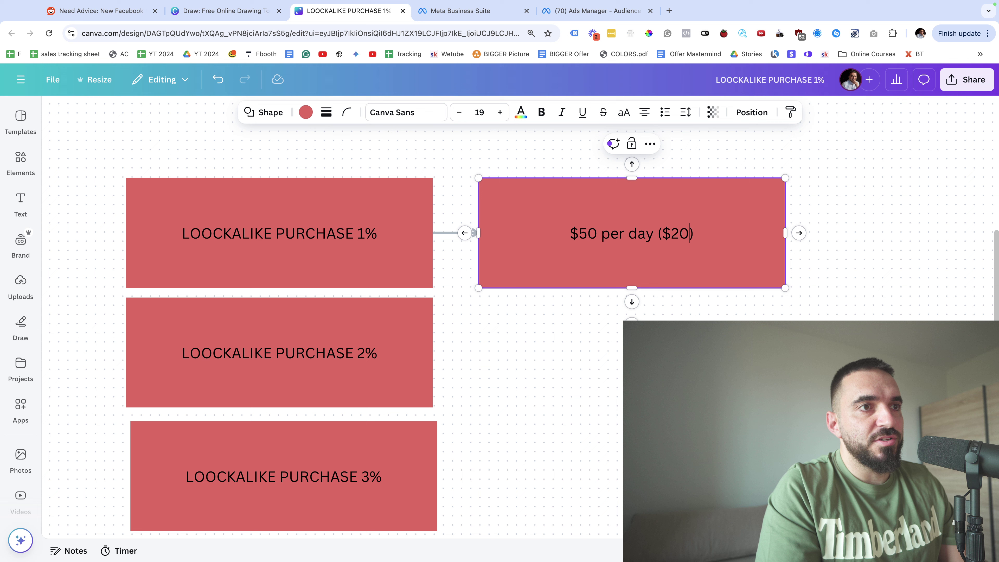
pyautogui.click(553, 336)
# Copy the "$50 per day ($20)" box twice, placing the copies beside the 2% and 3% lookalike rectangles
pyautogui.click(520, 257)
pyautogui.press('super+c')
pyautogui.press('super+v')
pyautogui.moveTo(519, 317); pyautogui.dragTo(631, 355)
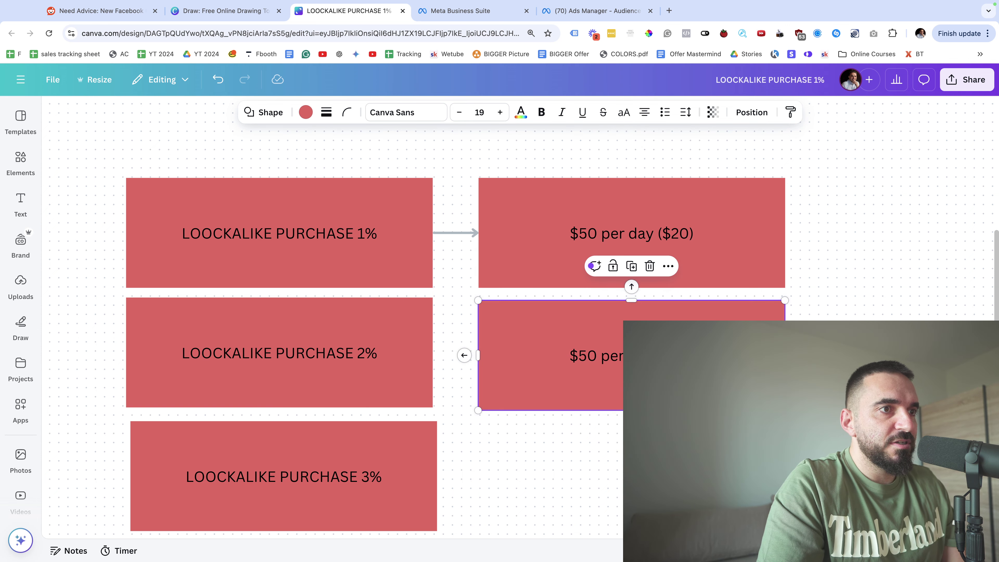
pyautogui.press('super+v')
pyautogui.moveTo(586, 319); pyautogui.dragTo(698, 479)
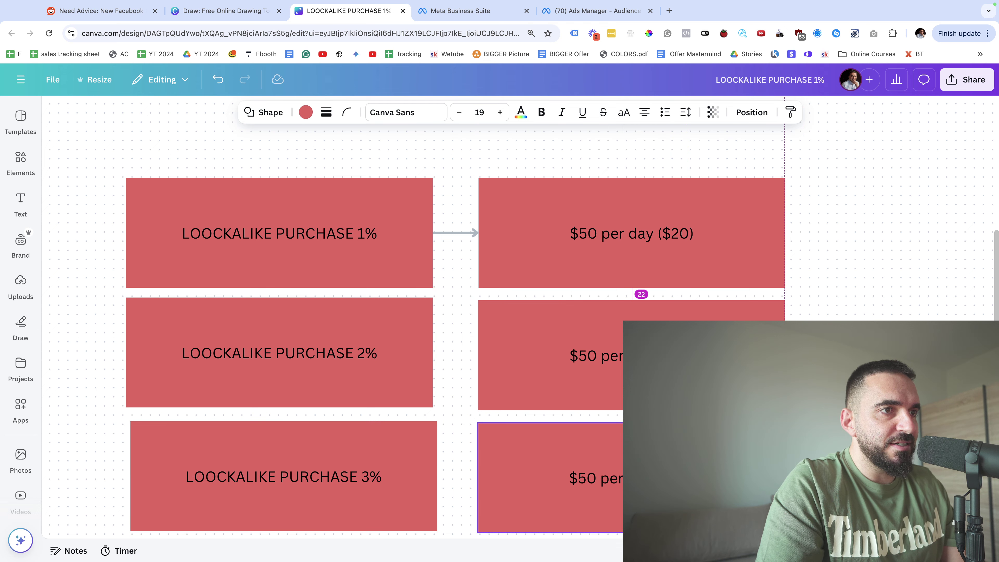
# Duplicate the three lookalike rectangles together and position the copies directly below the 3% rectangle
pyautogui.scroll(-3, 332, 286)
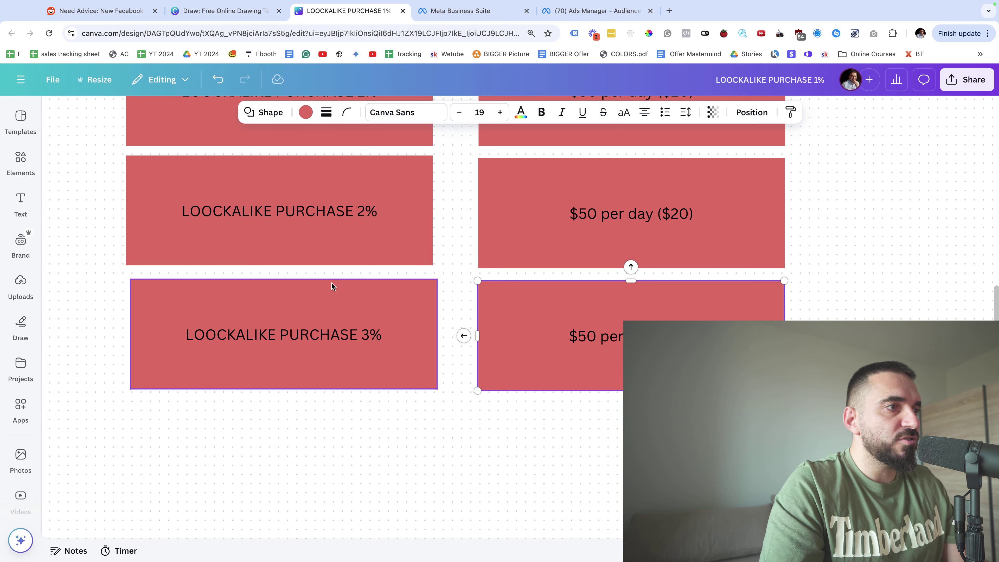
pyautogui.moveTo(357, 474); pyautogui.dragTo(246, 209)
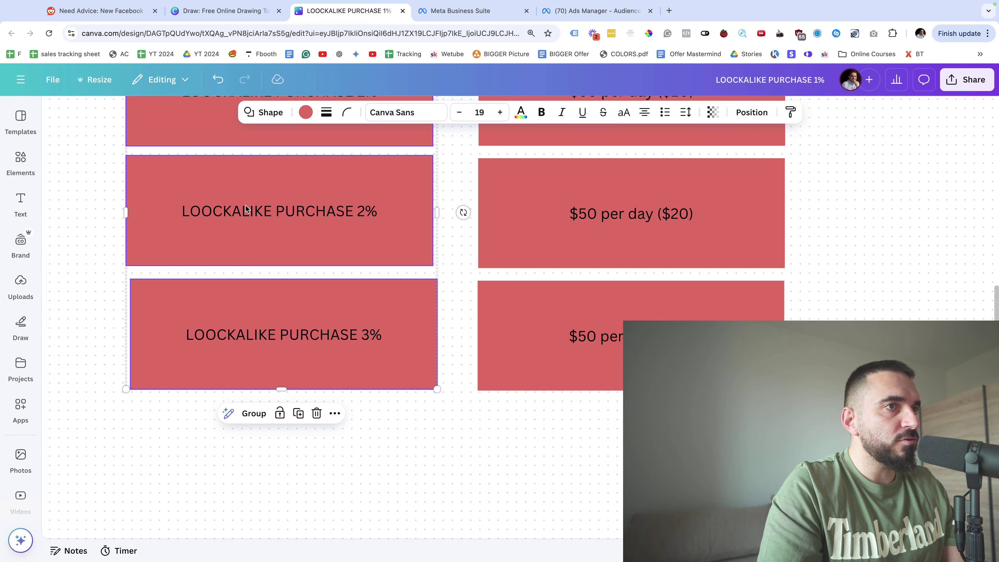
pyautogui.scroll(3, 246, 208)
pyautogui.scroll(-8, 302, 301)
pyautogui.press('super+v')
pyautogui.scroll(1, 368, 241)
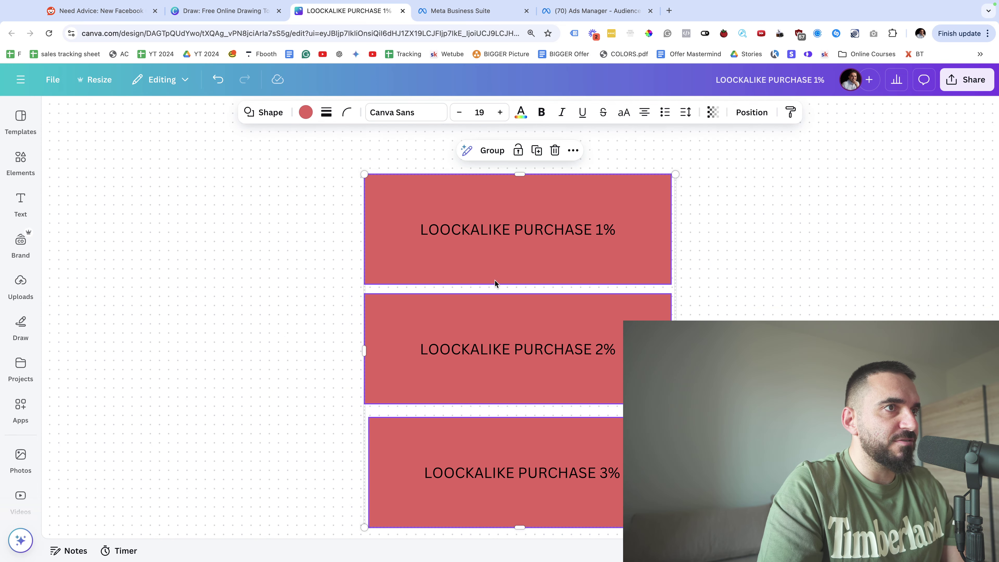
pyautogui.scroll(1, 511, 281)
pyautogui.moveTo(546, 284); pyautogui.dragTo(314, 211)
pyautogui.scroll(5, 313, 211)
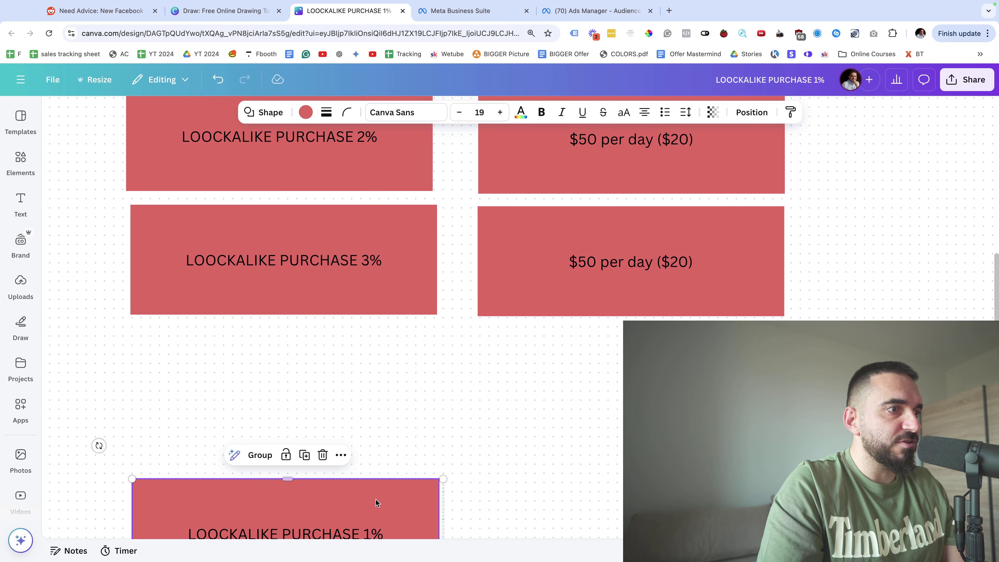
pyautogui.moveTo(379, 503); pyautogui.dragTo(370, 356)
pyautogui.scroll(-5, 372, 356)
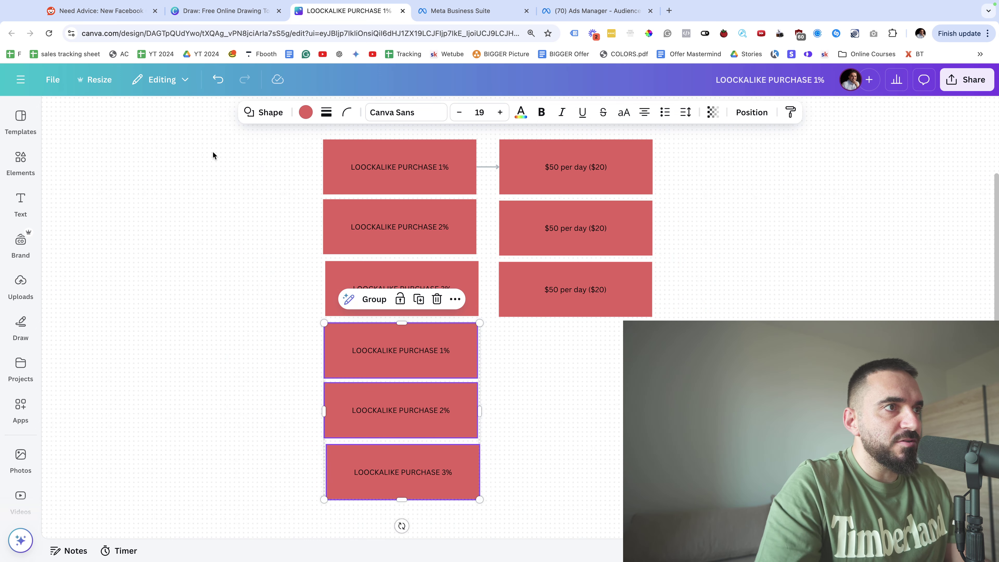
pyautogui.click(382, 189)
pyautogui.click(338, 249)
pyautogui.click(345, 291)
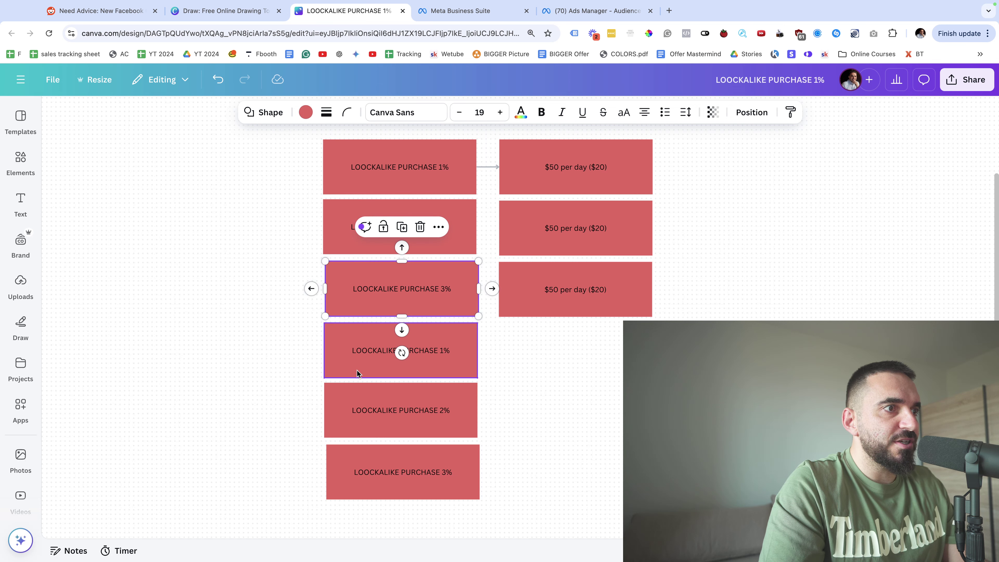
# Replace the label of the first copied rectangle below the 3% lookalike with "Interest 1"
pyautogui.click(357, 370)
pyautogui.doubleClick(356, 370)
pyautogui.write('Inter')
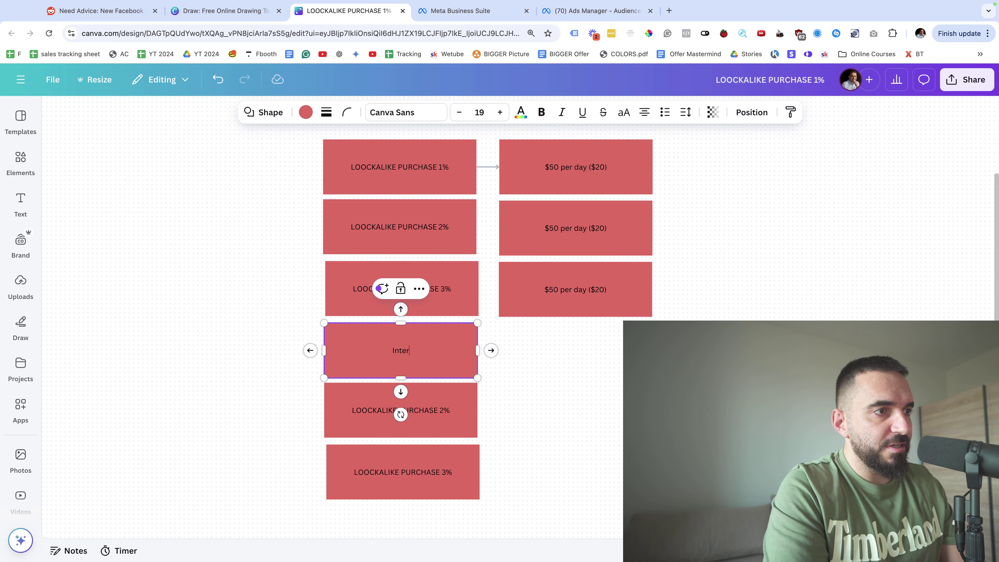
pyautogui.write('est `')
pyautogui.press('BackSpace')
pyautogui.write('1')
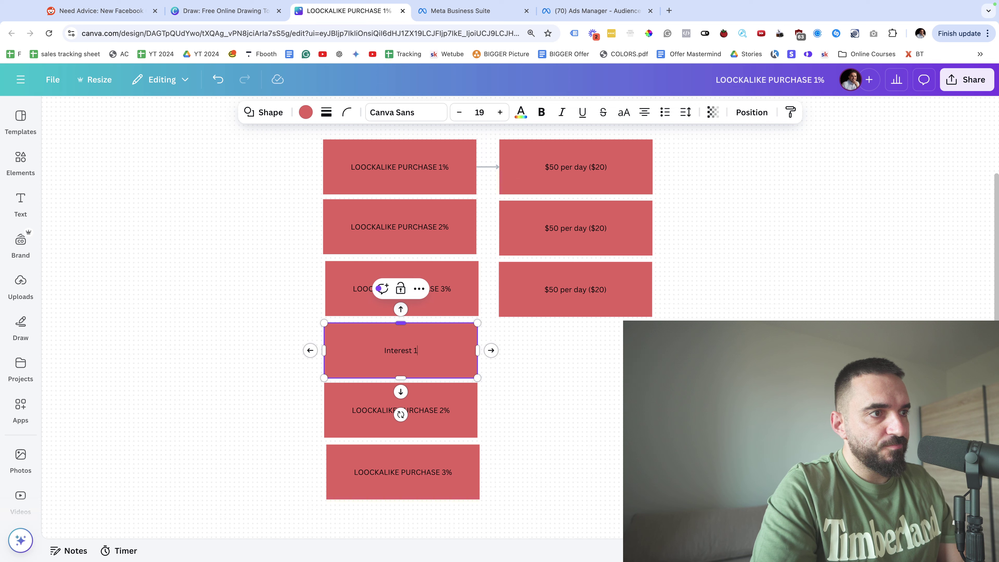
# Relabel the remaining two copied rectangles "Interest 2" and "Interest 3"
pyautogui.doubleClick(351, 414)
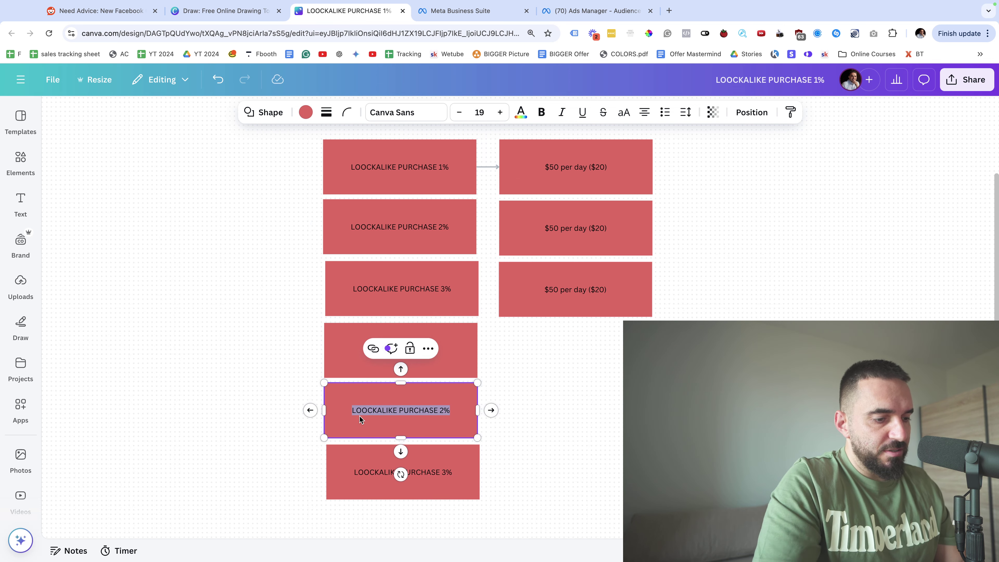
pyautogui.write('Interest 2')
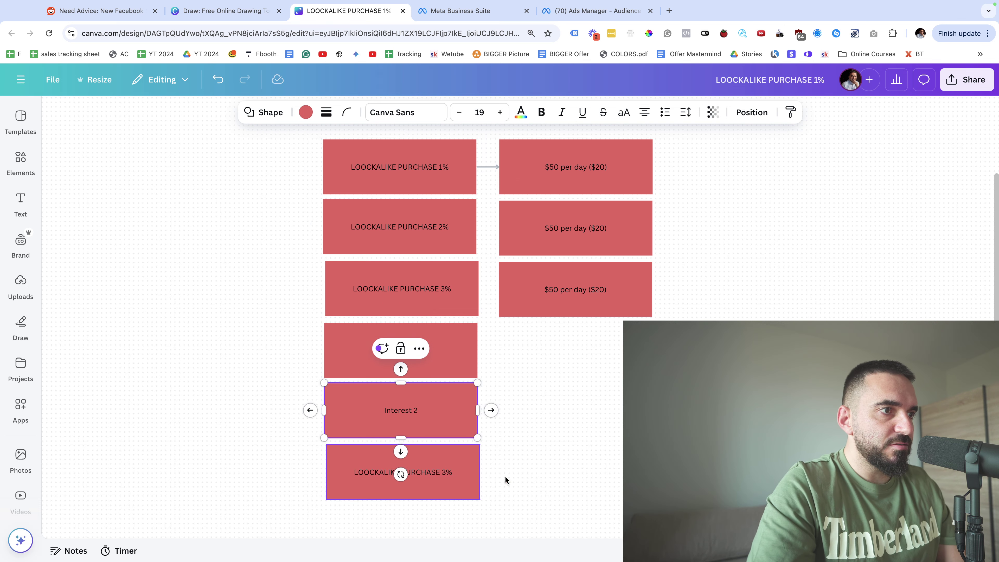
pyautogui.click(505, 475)
pyautogui.doubleClick(422, 473)
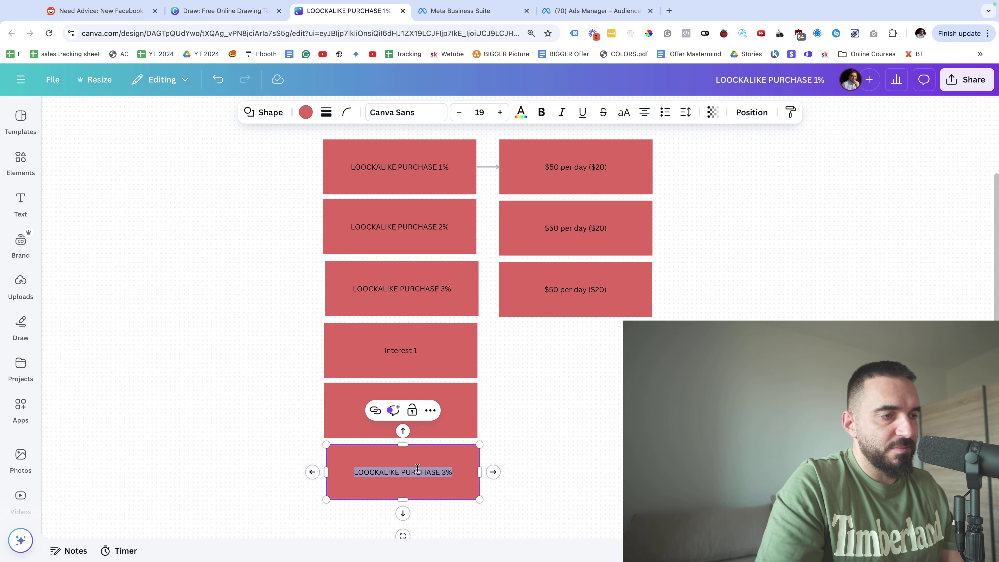
pyautogui.write('Interest 3')
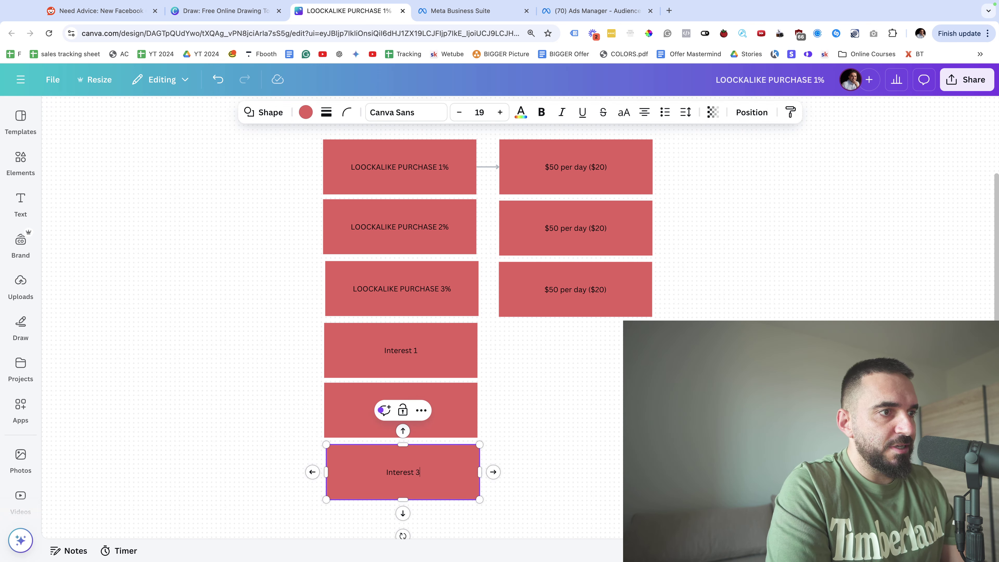
pyautogui.press('Escape')
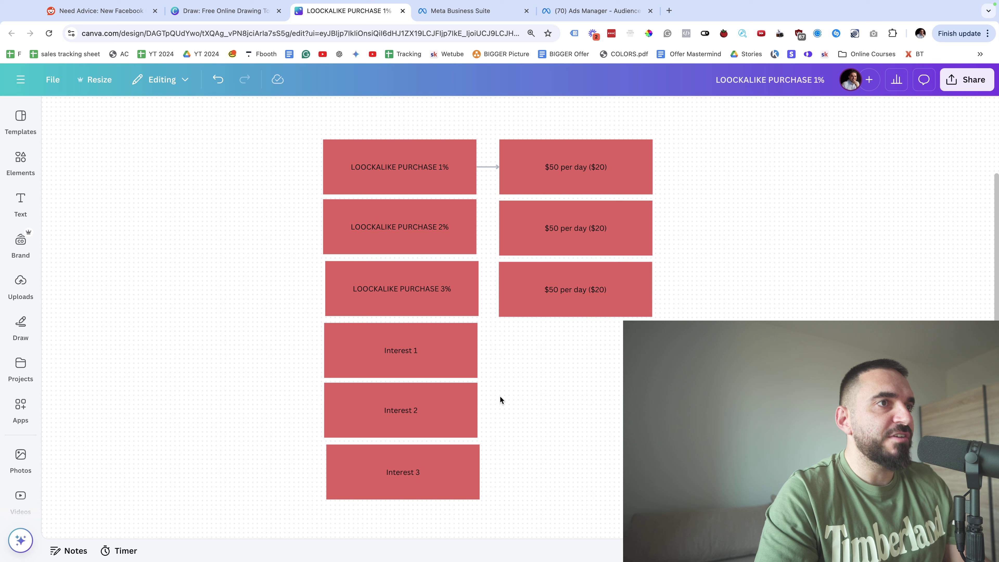
# Duplicate the "$50 per day ($20)" box three times, placing one copy beside each of the three Interest rectangles
pyautogui.click(542, 298)
pyautogui.press('super+d')
pyautogui.moveTo(547, 317); pyautogui.dragTo(609, 331)
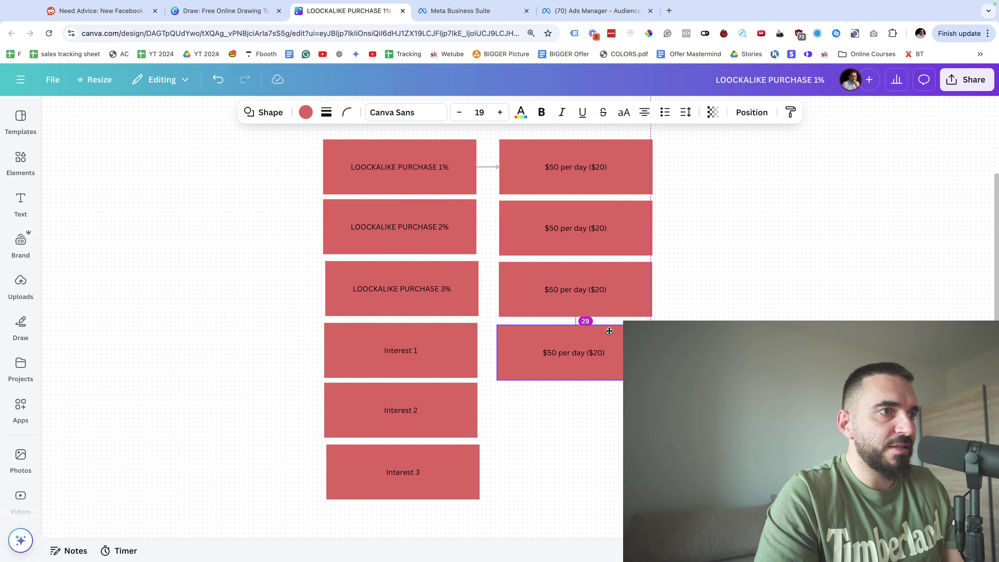
pyautogui.press('super+v')
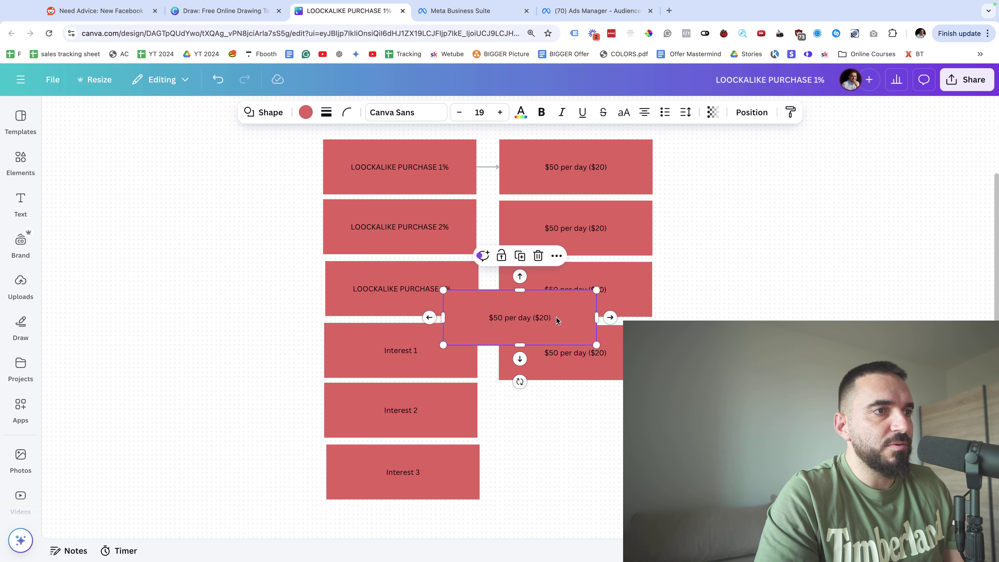
pyautogui.moveTo(557, 319); pyautogui.dragTo(611, 416)
pyautogui.hotkey('ctrl', 'd')
pyautogui.moveTo(561, 323); pyautogui.dragTo(608, 475)
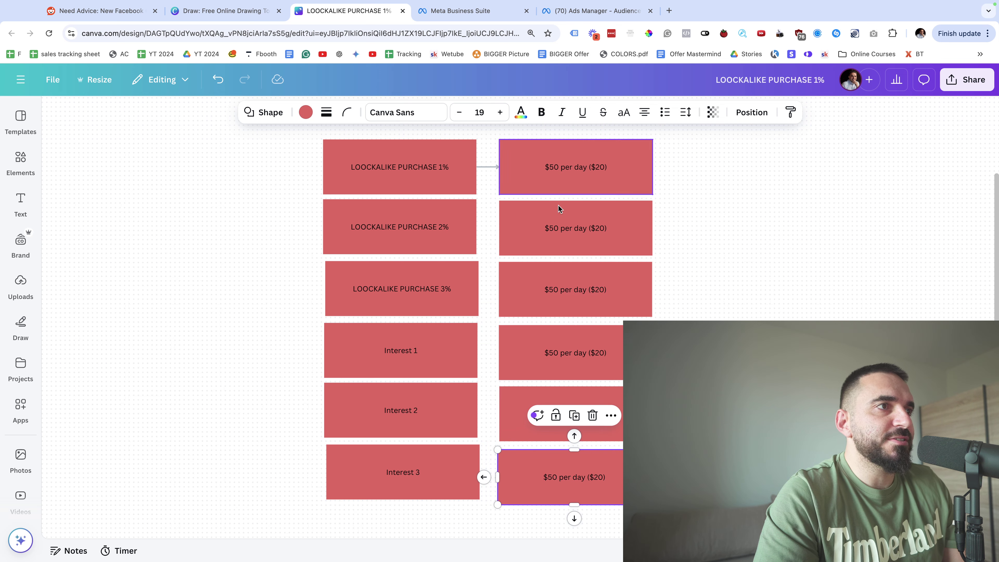
# Fill the LOOCKALIKE PURCHASE 1%, LOOCKALIKE PURCHASE 2% and Interest 3 rectangles with the brand kit's green
pyautogui.click(419, 147)
pyautogui.click(306, 112)
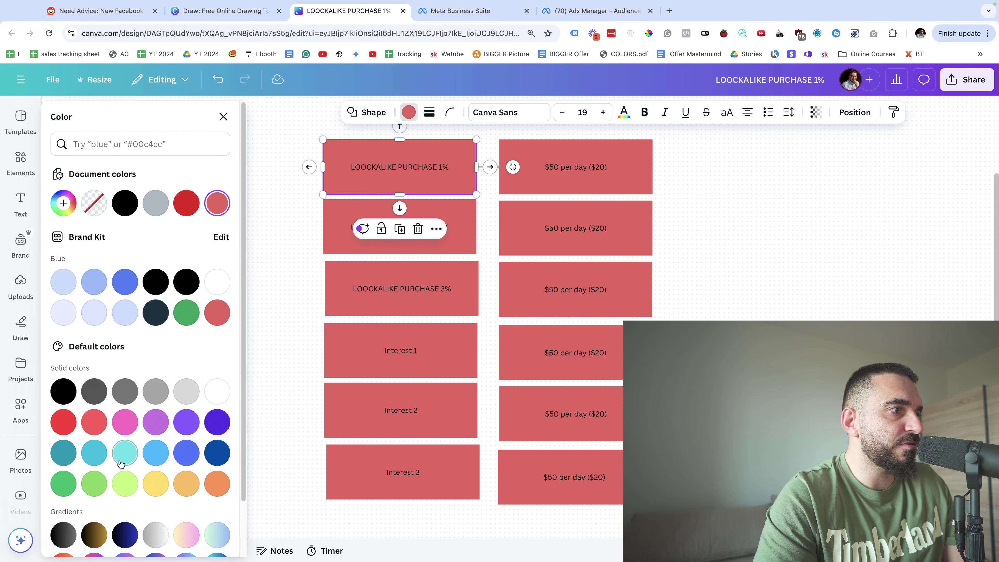
pyautogui.click(194, 317)
pyautogui.click(347, 215)
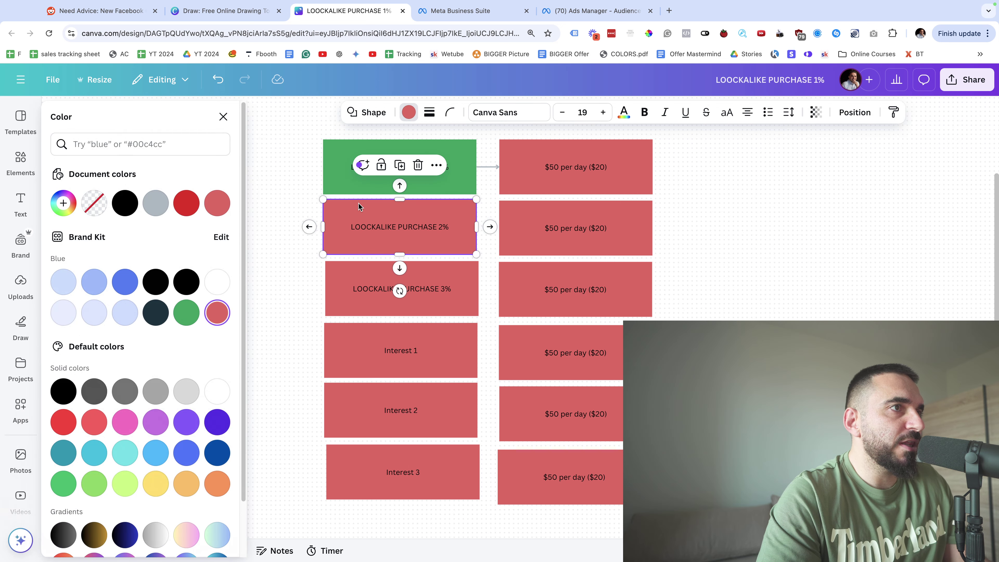
pyautogui.click(186, 313)
pyautogui.click(406, 483)
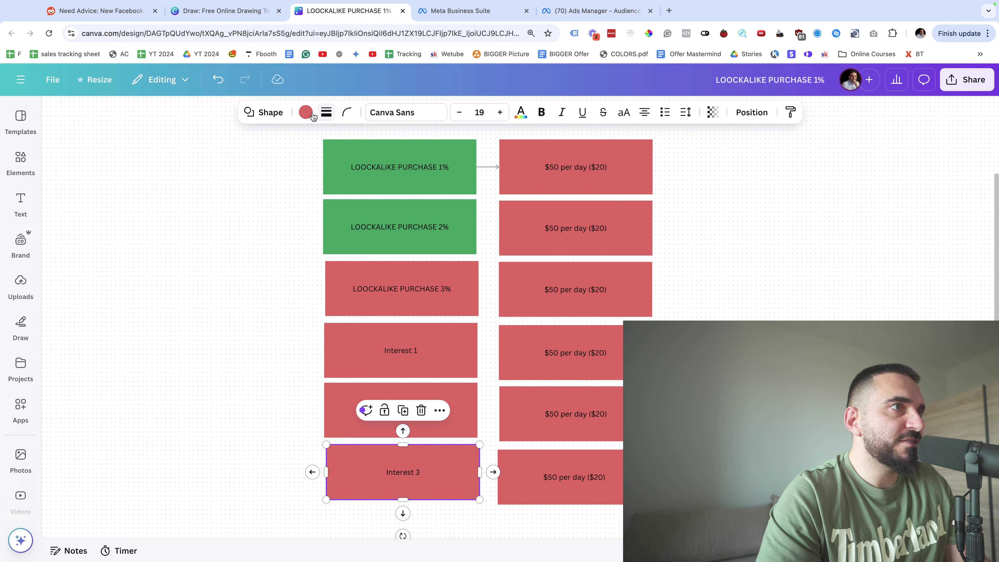
pyautogui.click(297, 125)
pyautogui.click(185, 341)
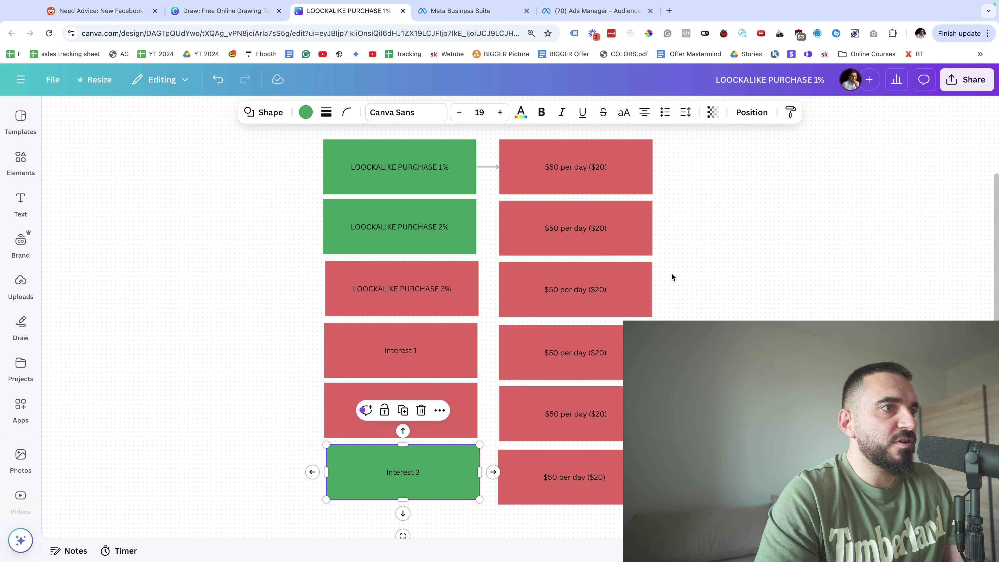
pyautogui.click(379, 191)
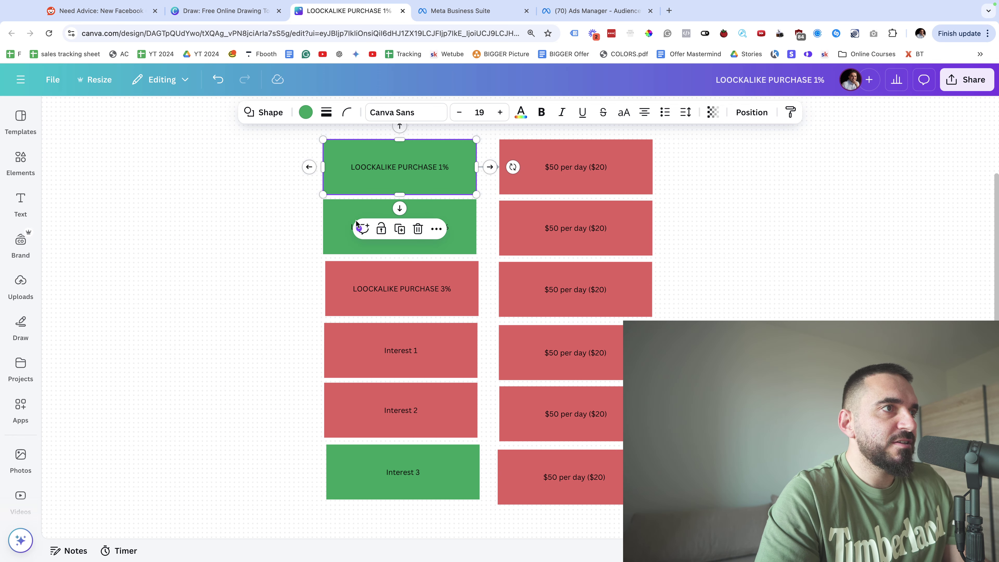
pyautogui.click(374, 244)
pyautogui.click(393, 481)
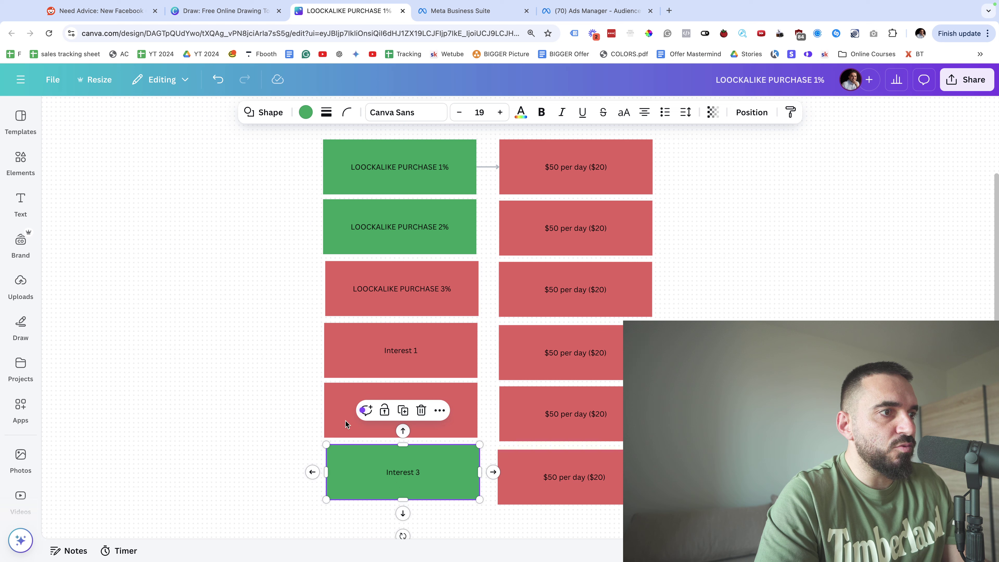
# Examine the red test rows from LOOCKALIKE PURCHASE 3% to Interest 2, the LOOCKALIKE PURCHASE 1% rectangle and the diagram as a whole
pyautogui.click(309, 261)
pyautogui.moveTo(267, 255); pyautogui.dragTo(727, 446)
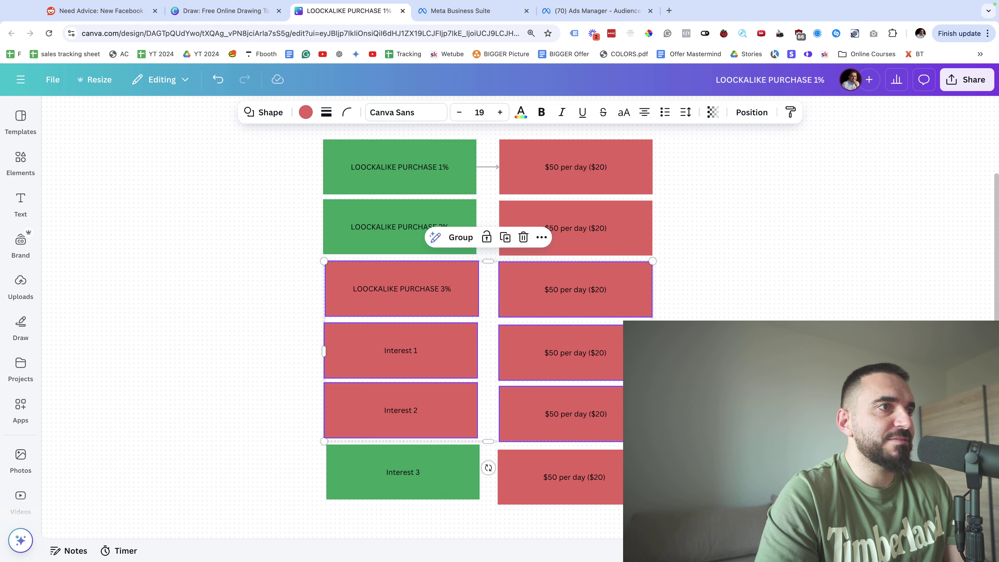
pyautogui.click(689, 315)
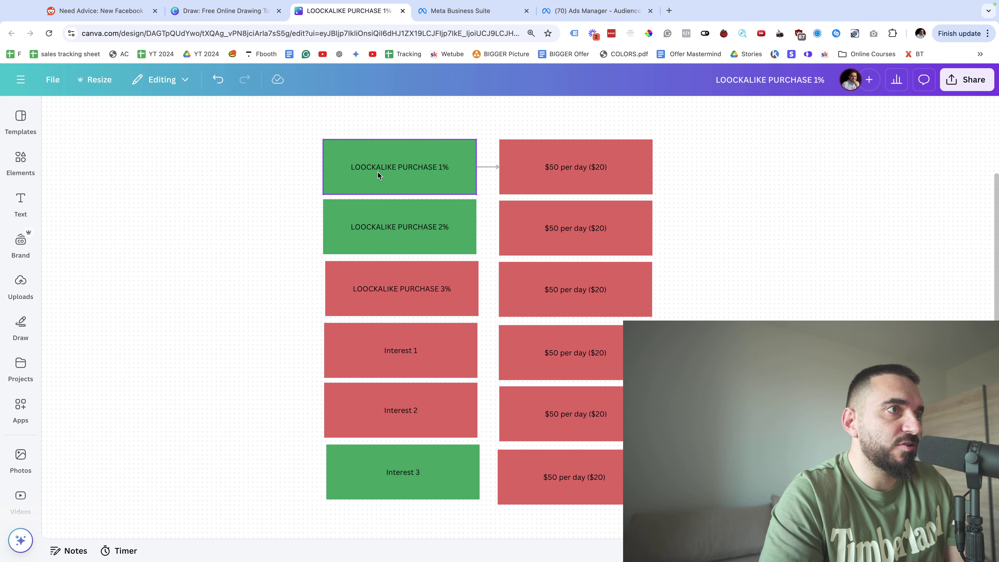
pyautogui.click(338, 178)
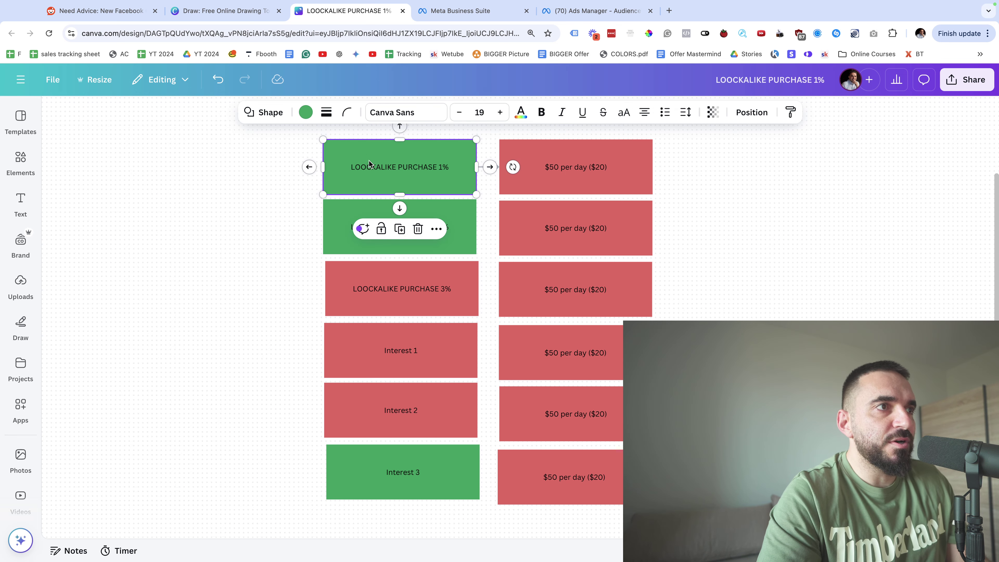
pyautogui.click(257, 199)
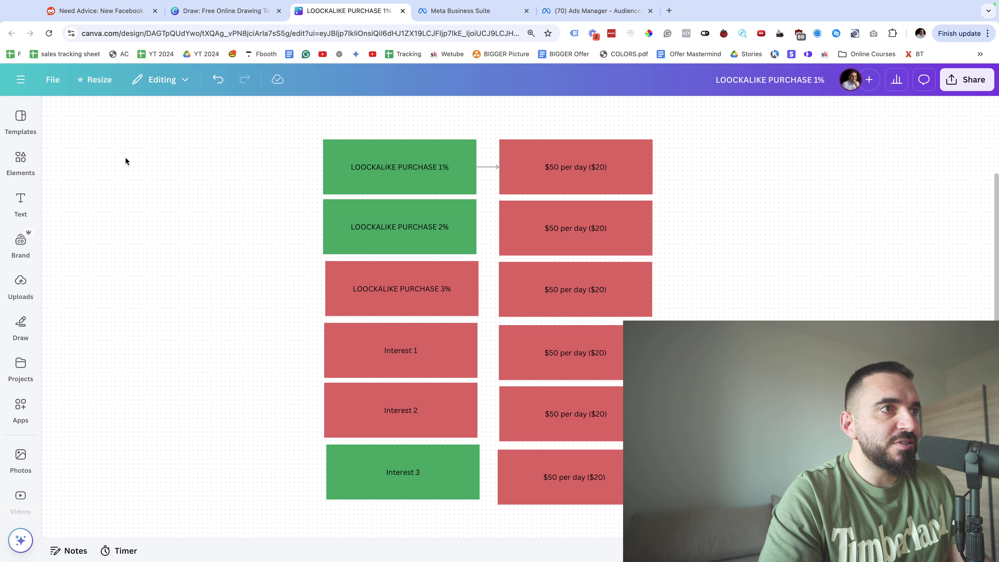
pyautogui.moveTo(197, 124); pyautogui.dragTo(774, 537)
pyautogui.click(268, 317)
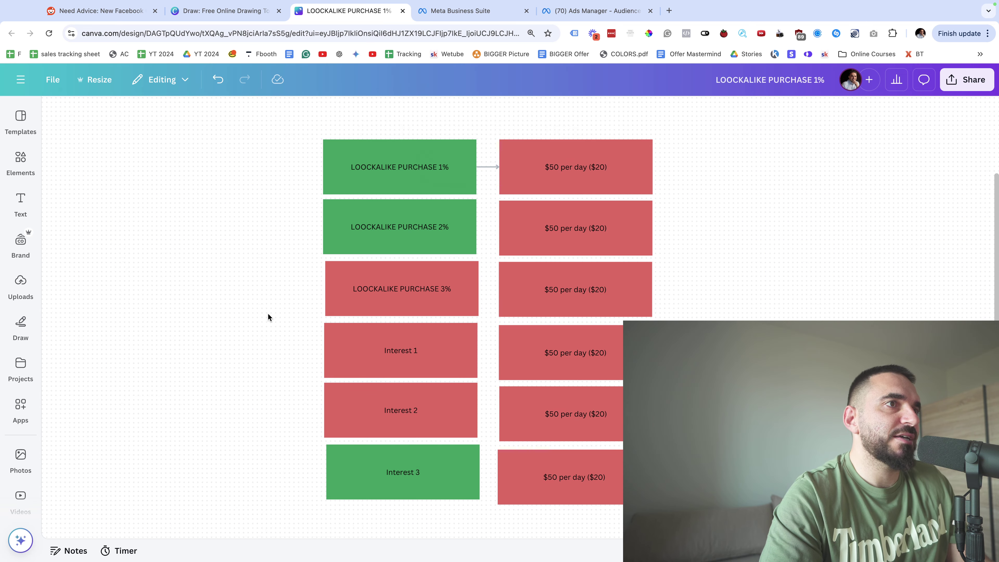
# Switch to the Reddit post and reread its offer description and the lookalike audience dilemma
pyautogui.click(101, 11)
pyautogui.scroll(10, 422, 371)
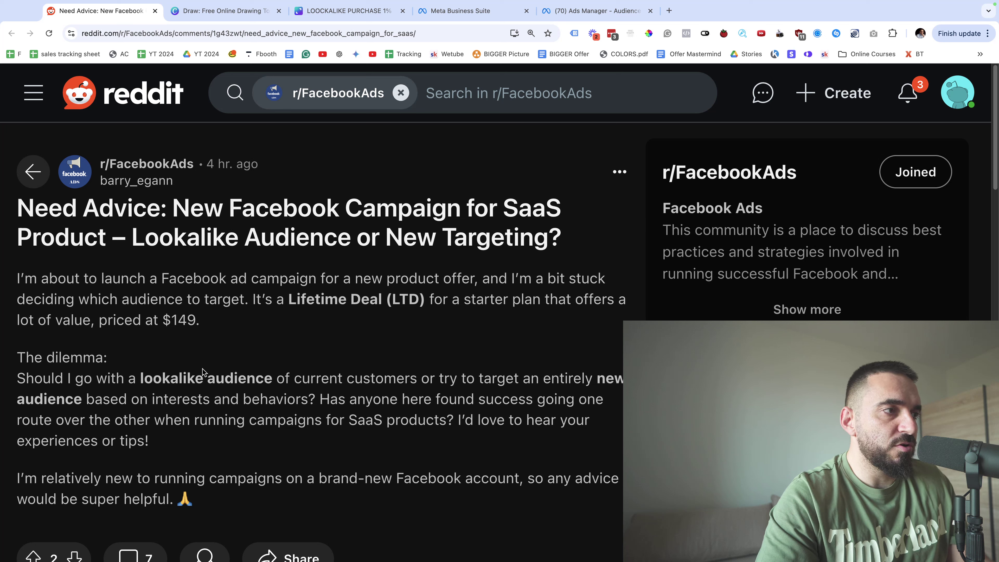
pyautogui.moveTo(138, 299); pyautogui.dragTo(357, 350)
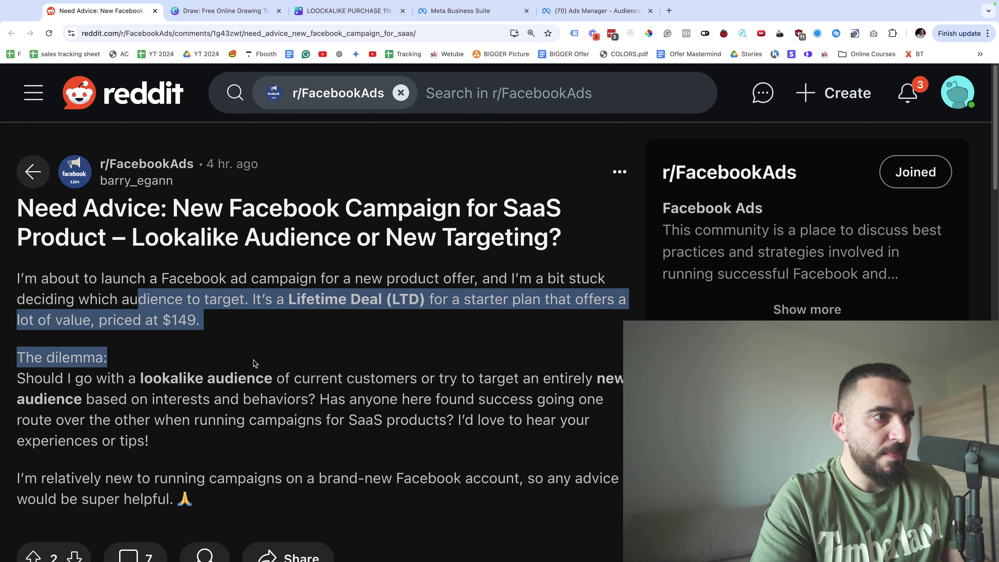
pyautogui.doubleClick(258, 374)
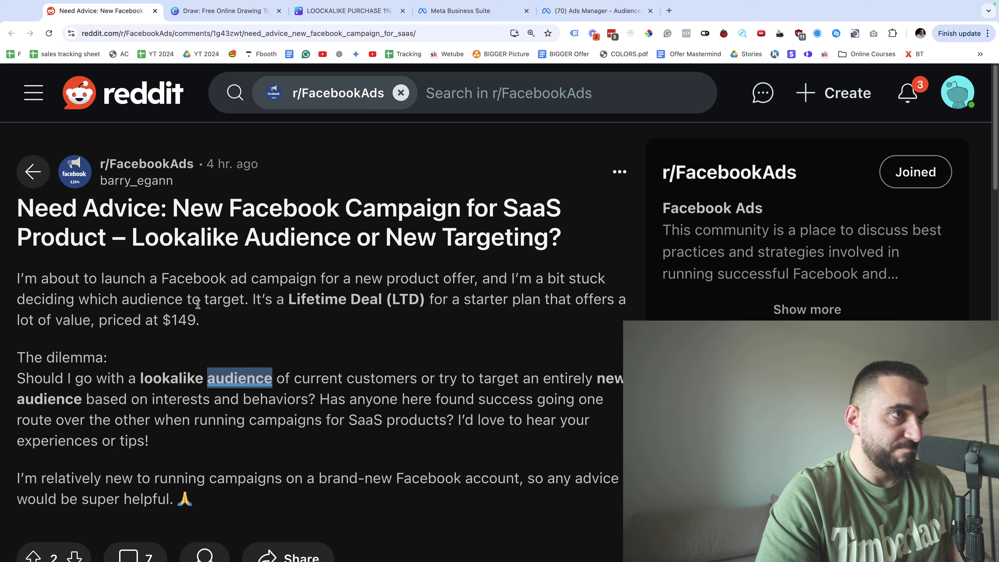
# Return to the Canva diagram and check all audience and budget boxes against the Reddit question
pyautogui.click(342, 11)
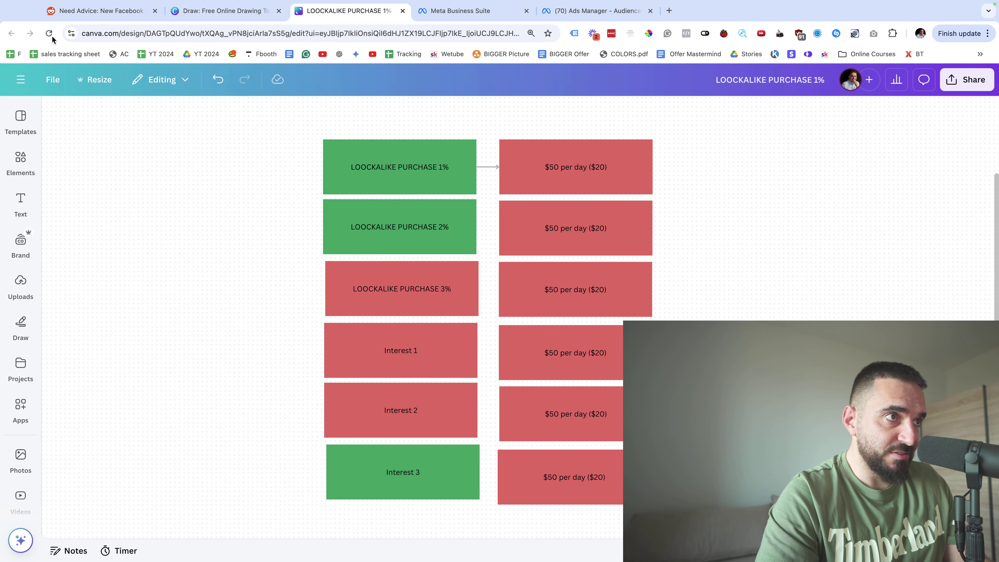
pyautogui.moveTo(232, 152); pyautogui.dragTo(722, 478)
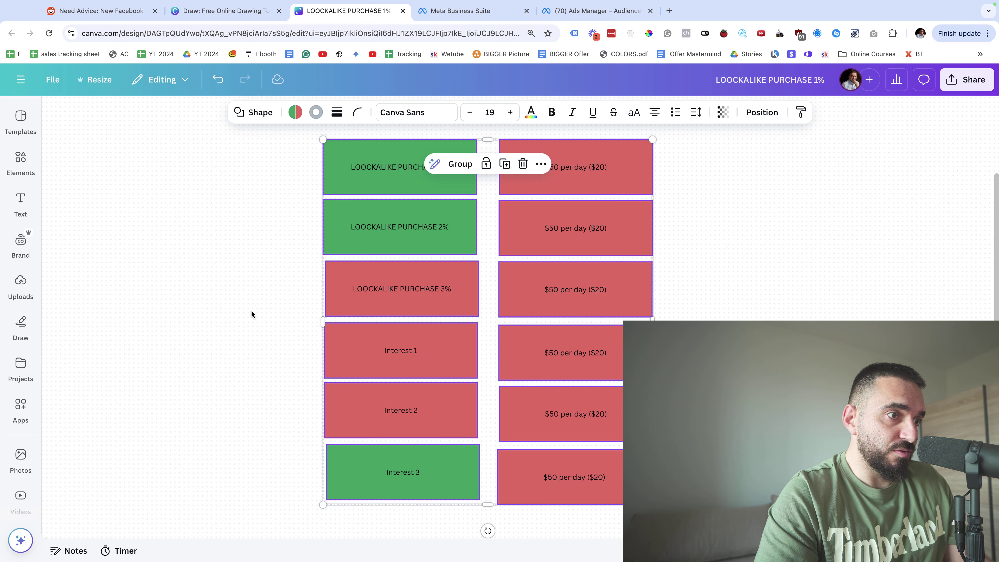
pyautogui.click(250, 310)
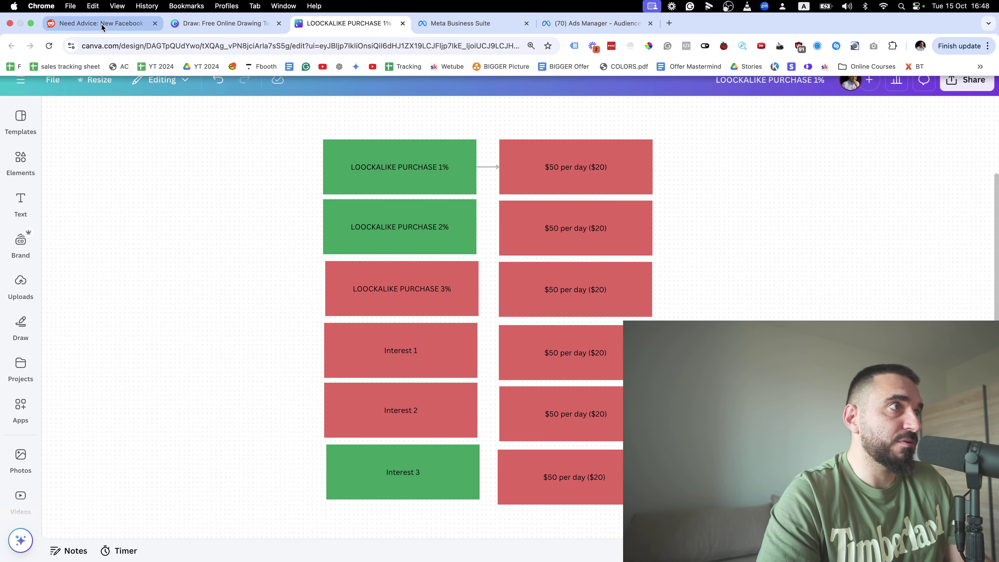
pyautogui.click(101, 28)
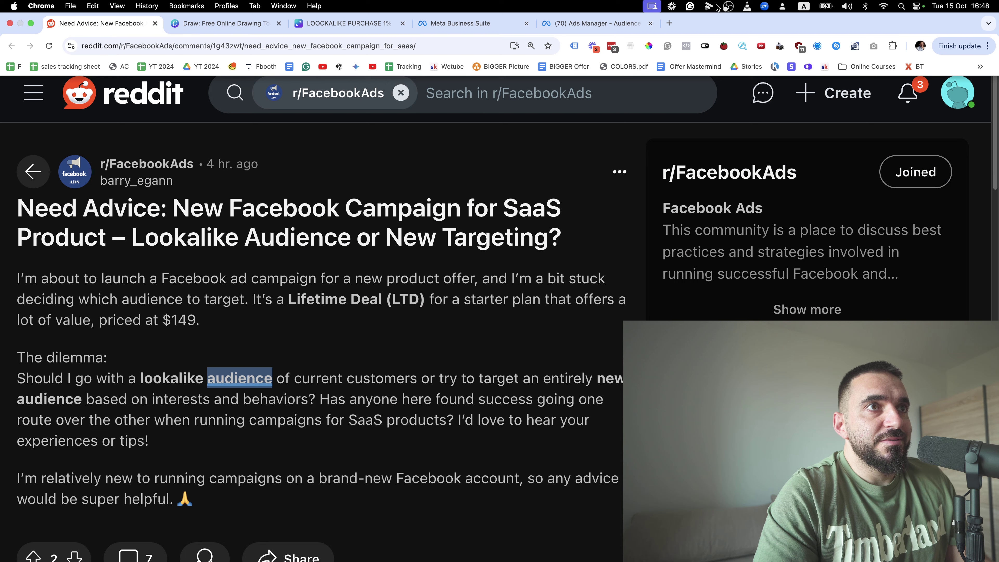
pyautogui.click(346, 23)
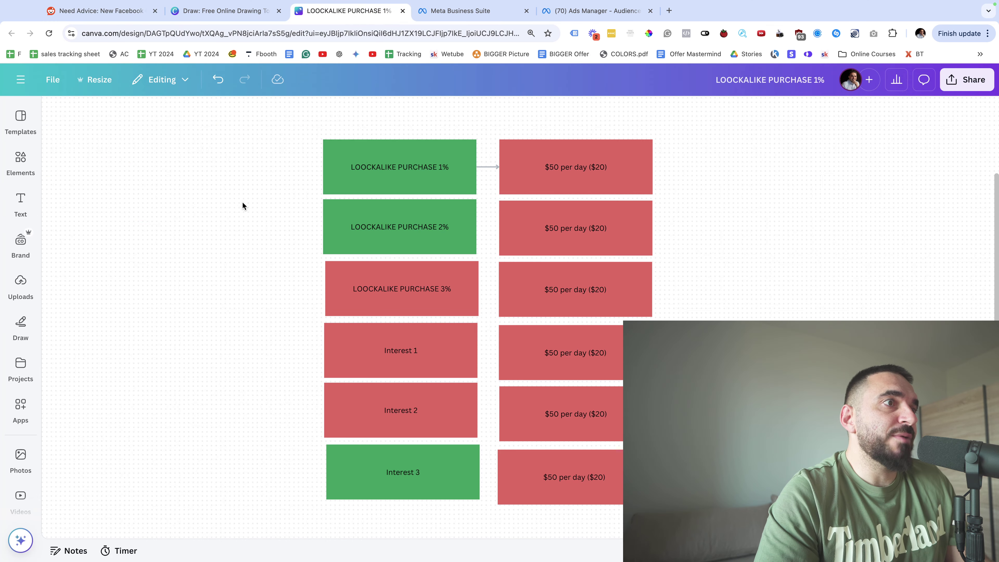
# Review the lookalike purchase rectangles and the rows down to Interest 3, looking closely at the 1% and 2% lookalikes
pyautogui.click(343, 170)
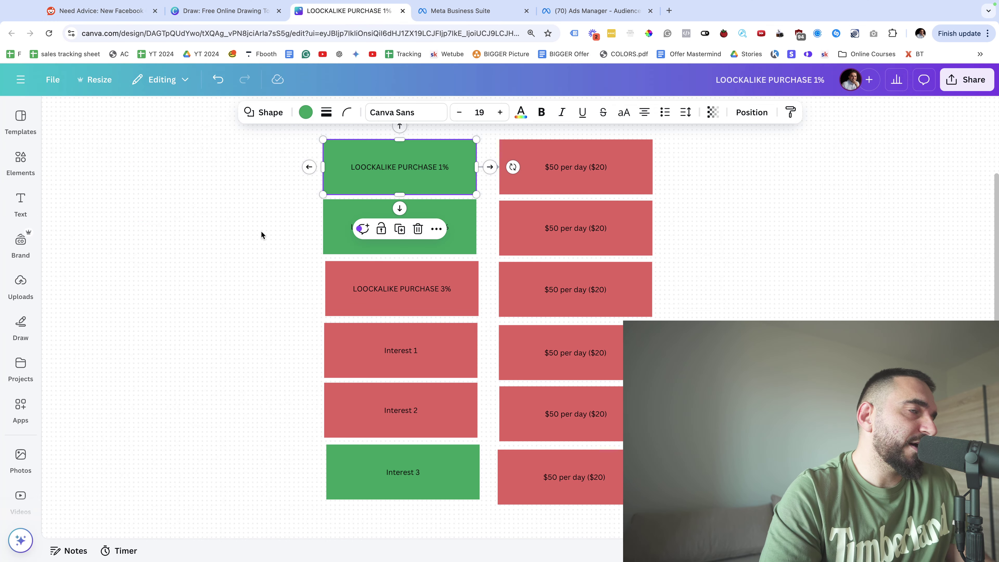
pyautogui.moveTo(252, 164); pyautogui.dragTo(387, 224)
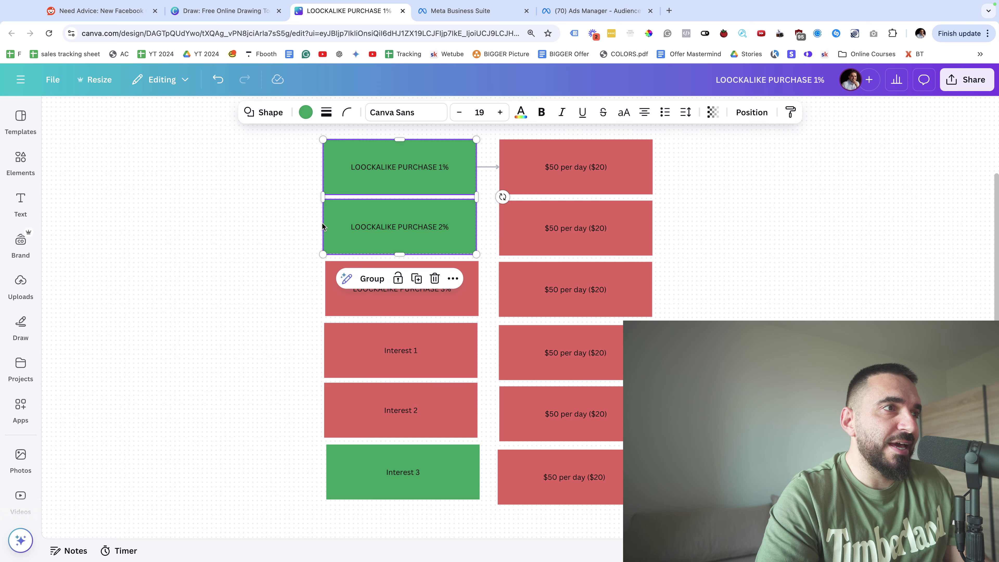
pyautogui.click(247, 215)
pyautogui.moveTo(271, 156); pyautogui.dragTo(417, 226)
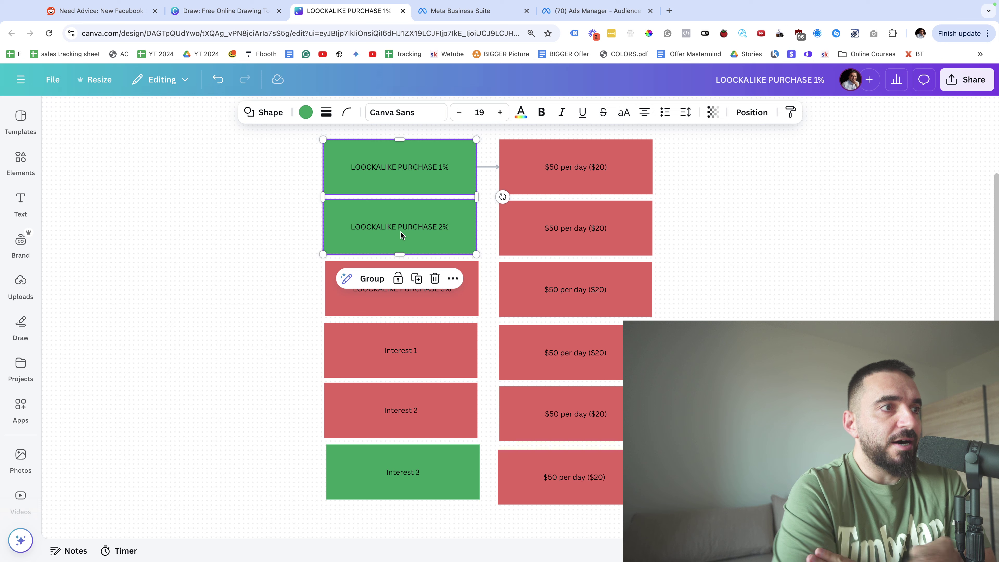
pyautogui.click(146, 263)
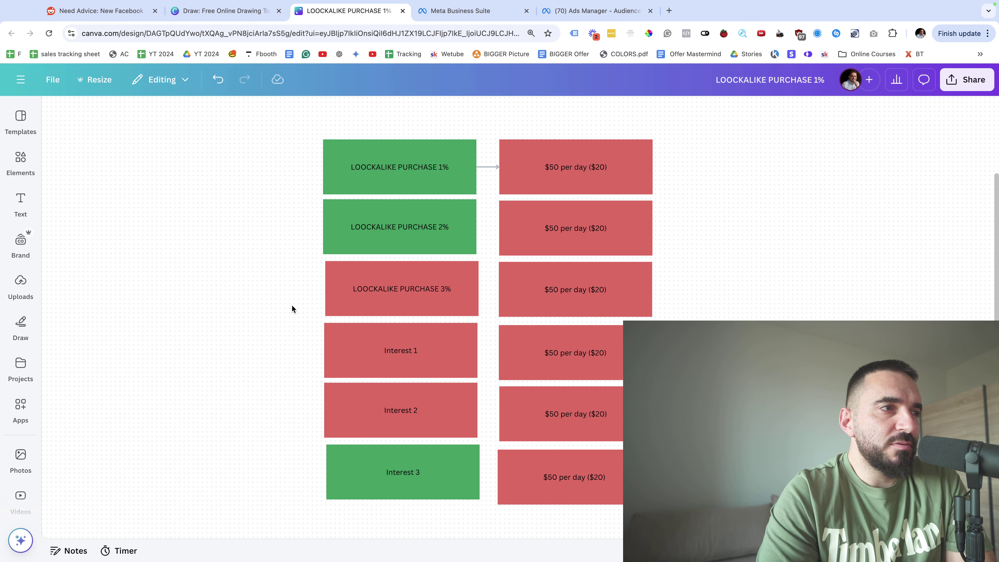
pyautogui.moveTo(245, 279); pyautogui.dragTo(437, 511)
pyautogui.click(166, 389)
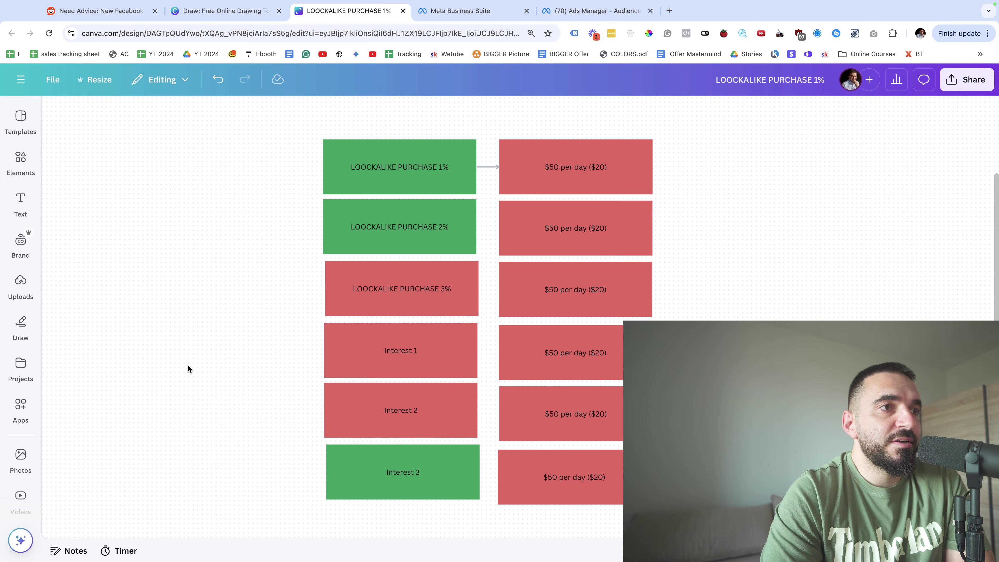
pyautogui.moveTo(284, 137); pyautogui.dragTo(413, 307)
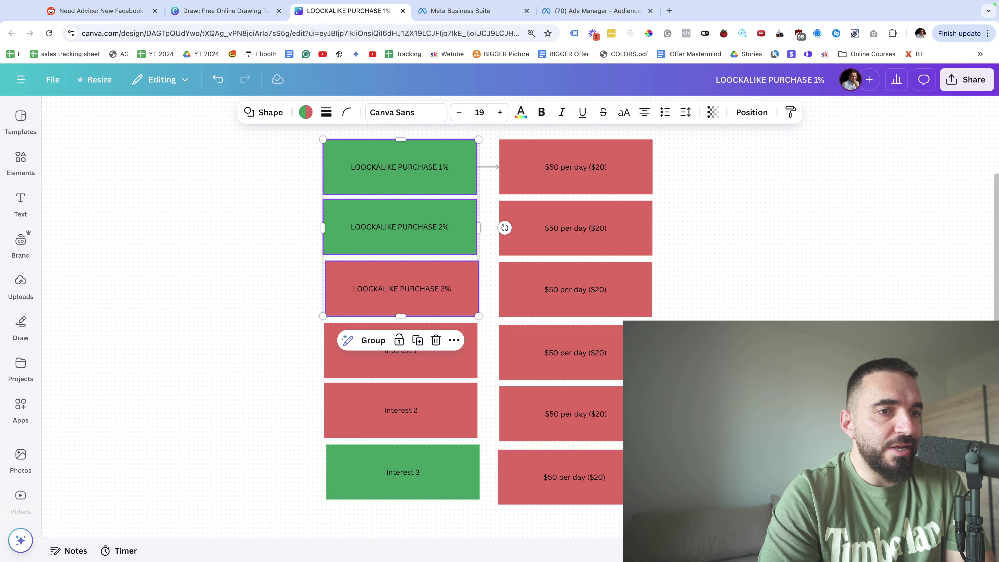
pyautogui.scroll(5, 520, 317)
pyautogui.scroll(3, 342, 321)
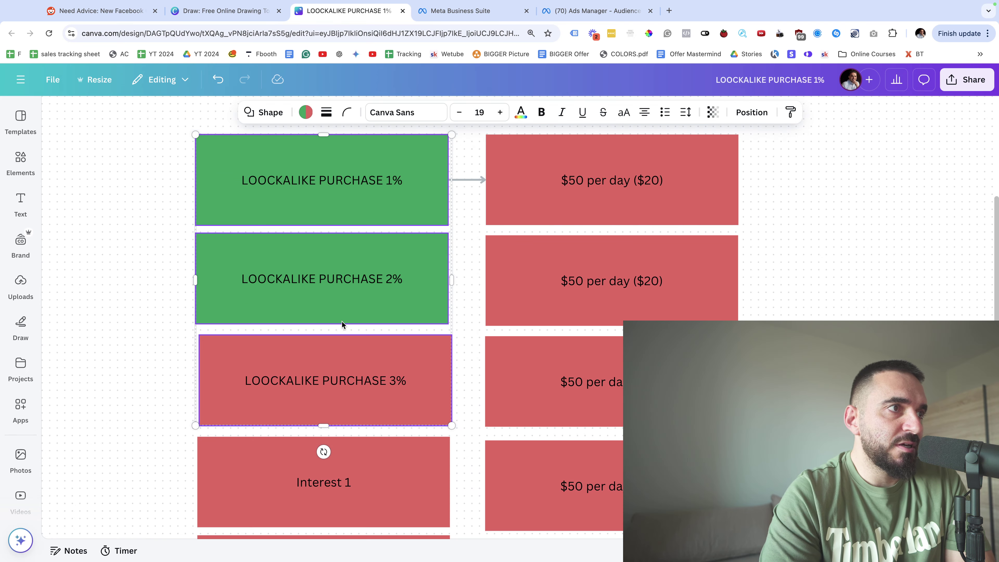
pyautogui.click(146, 245)
pyautogui.click(276, 214)
pyautogui.click(259, 263)
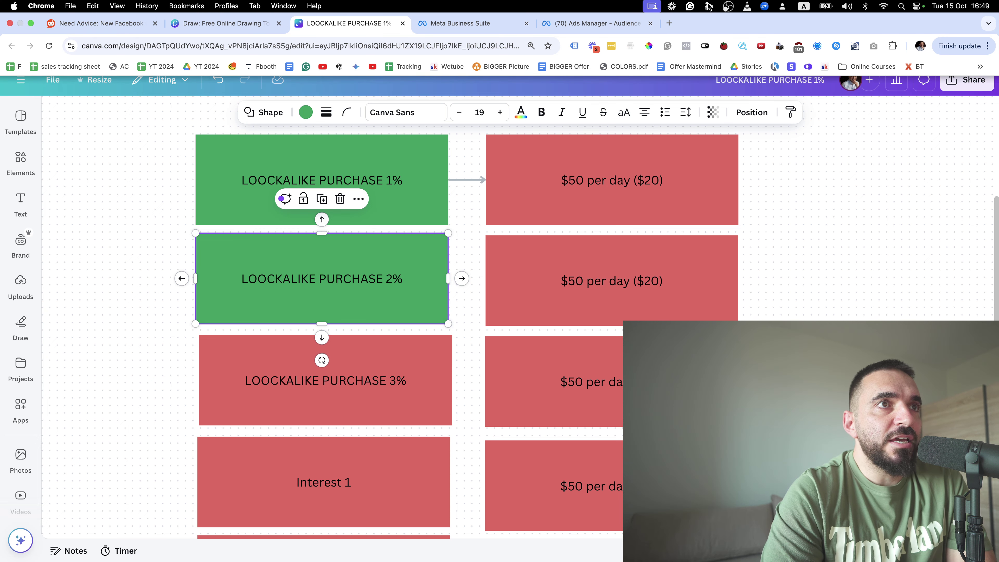
pyautogui.click(729, 8)
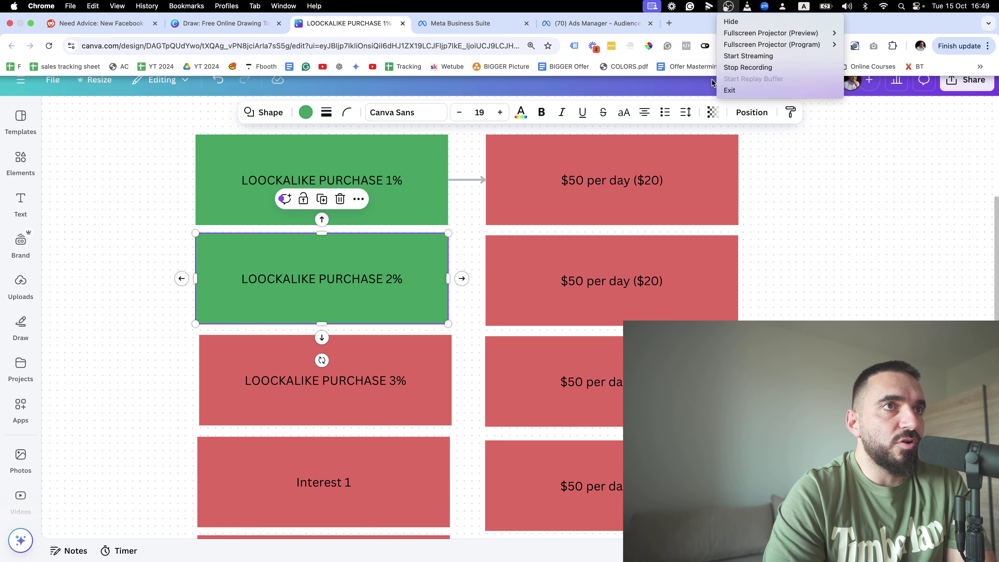